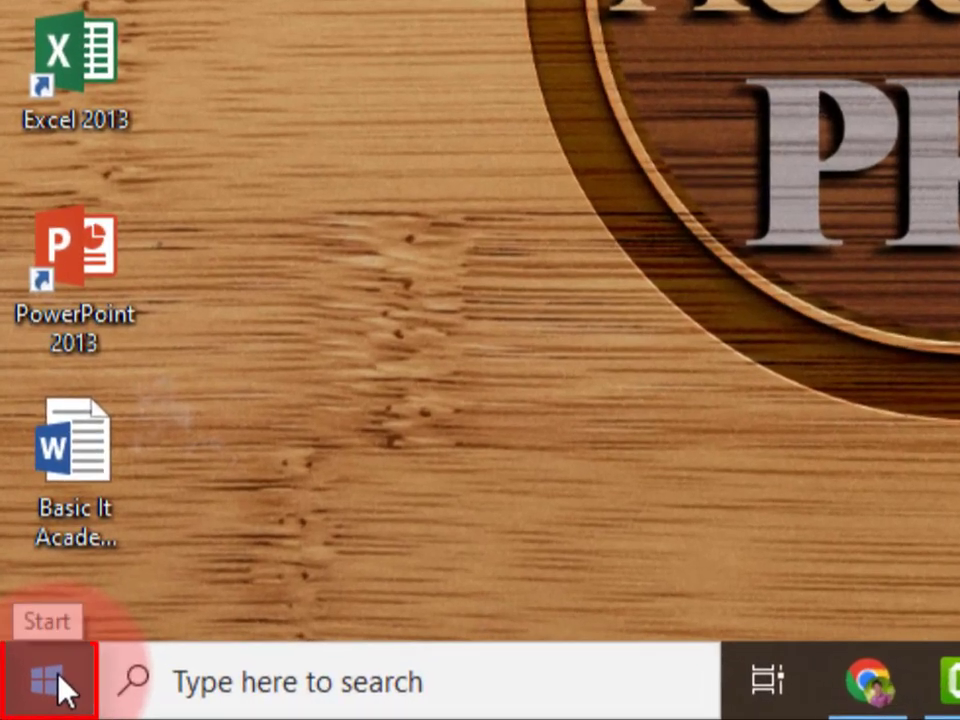
# Step: Launch Word 2013 from the Microsoft Office 2013 group in the Start menu's app list
pyautogui.click(48, 690)
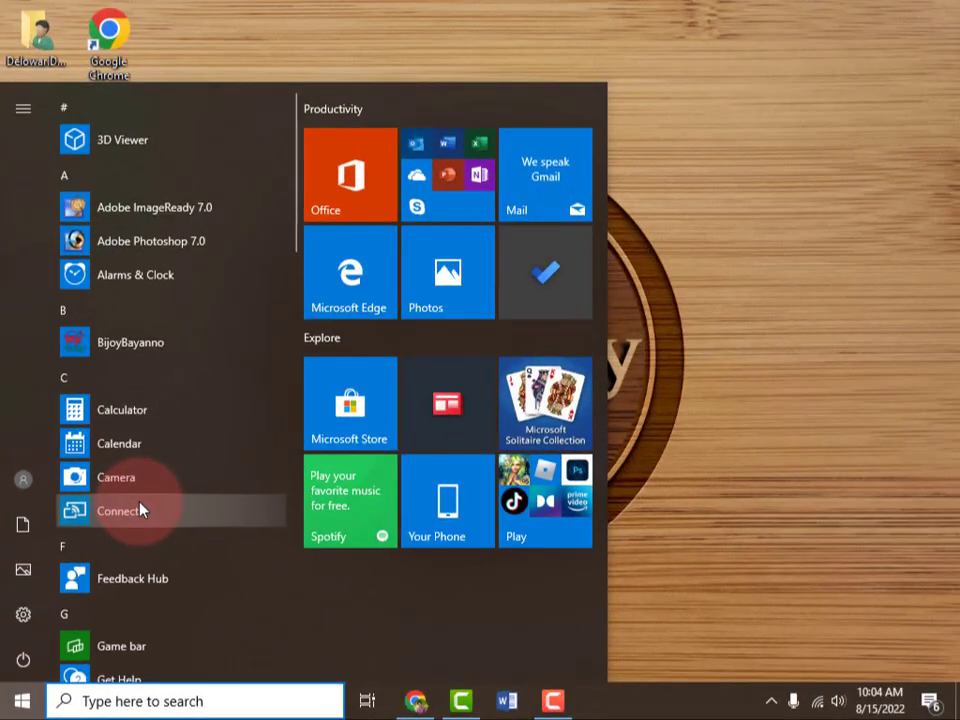
pyautogui.scroll(-2, 272, 330)
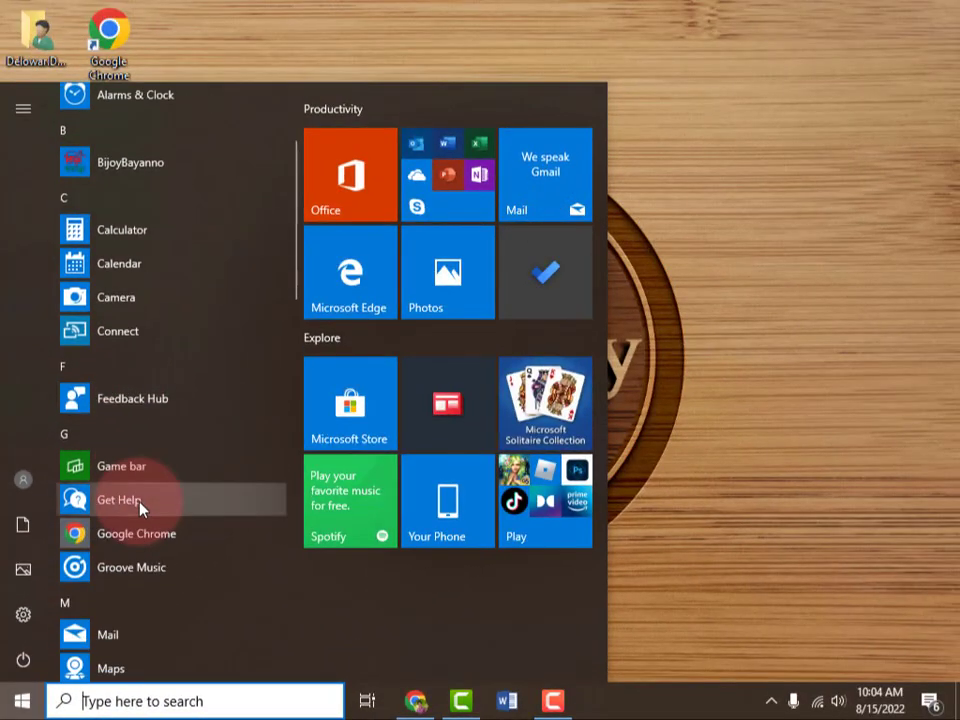
pyautogui.scroll(-3, 140, 510)
pyautogui.scroll(-1, 141, 509)
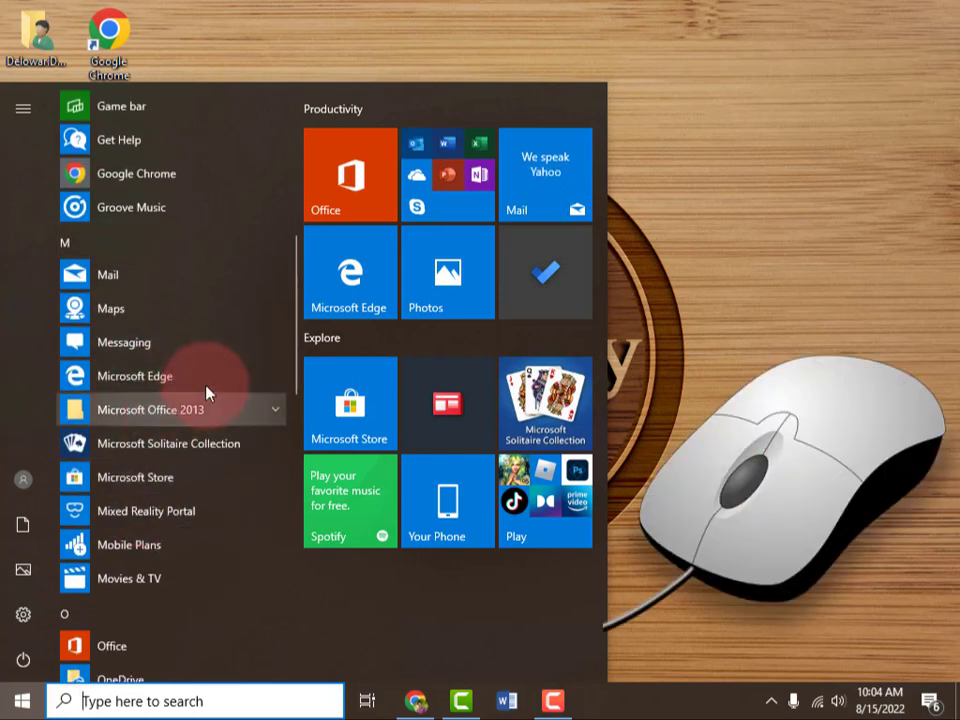
pyautogui.moveTo(297, 315)
pyautogui.mouseDown()
pyautogui.moveTo(298, 305)
pyautogui.moveTo(297, 326)
pyautogui.mouseUp()
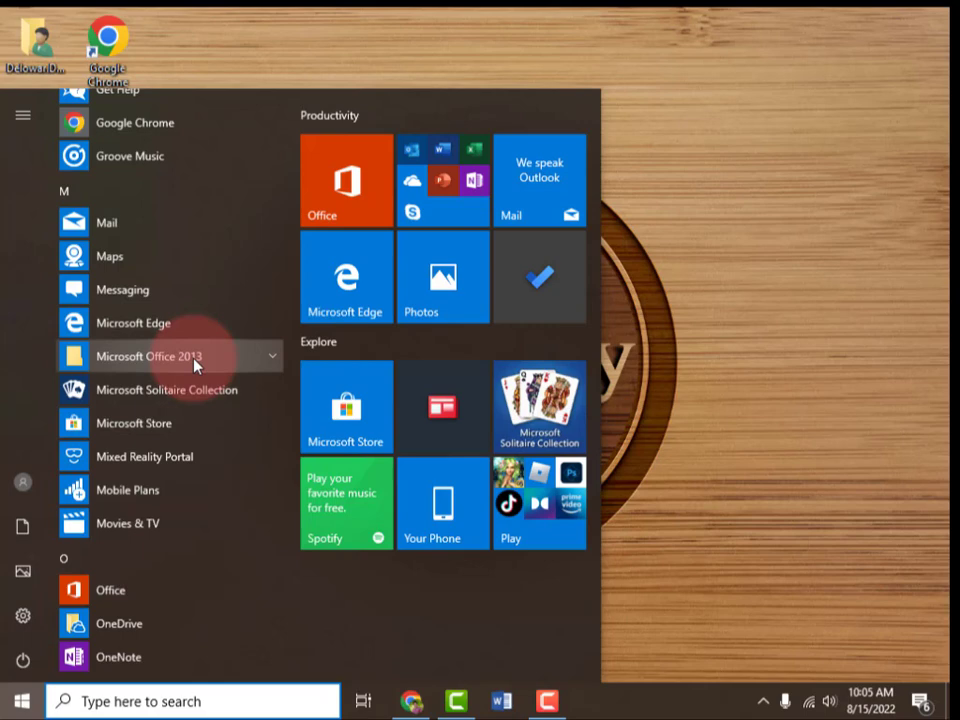
pyautogui.click(274, 358)
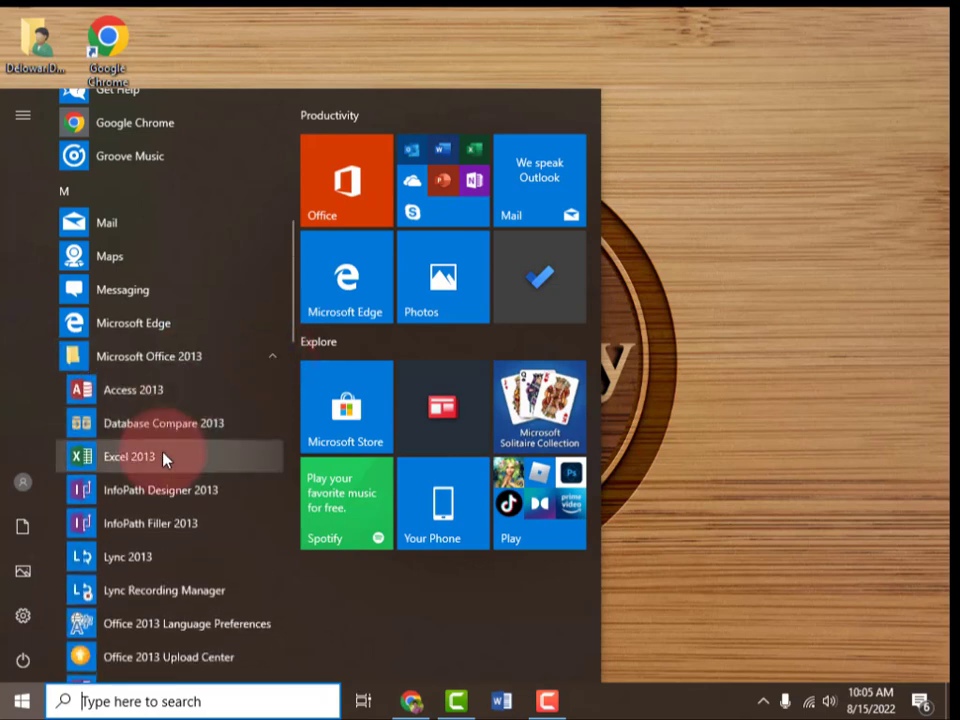
pyautogui.scroll(-5, 165, 456)
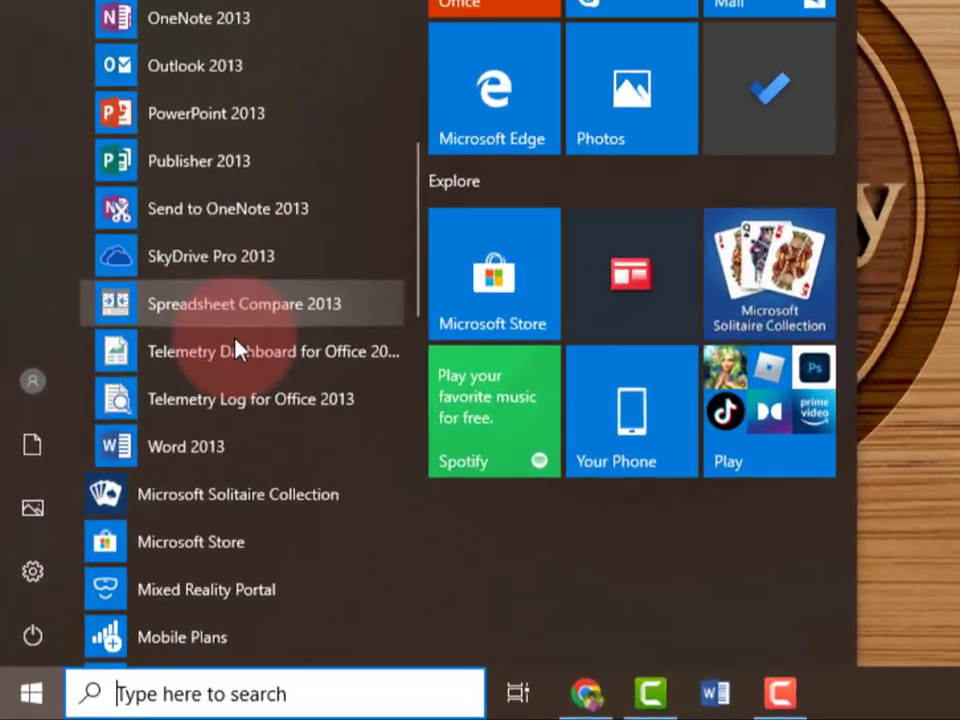
pyautogui.scroll(-2, 236, 348)
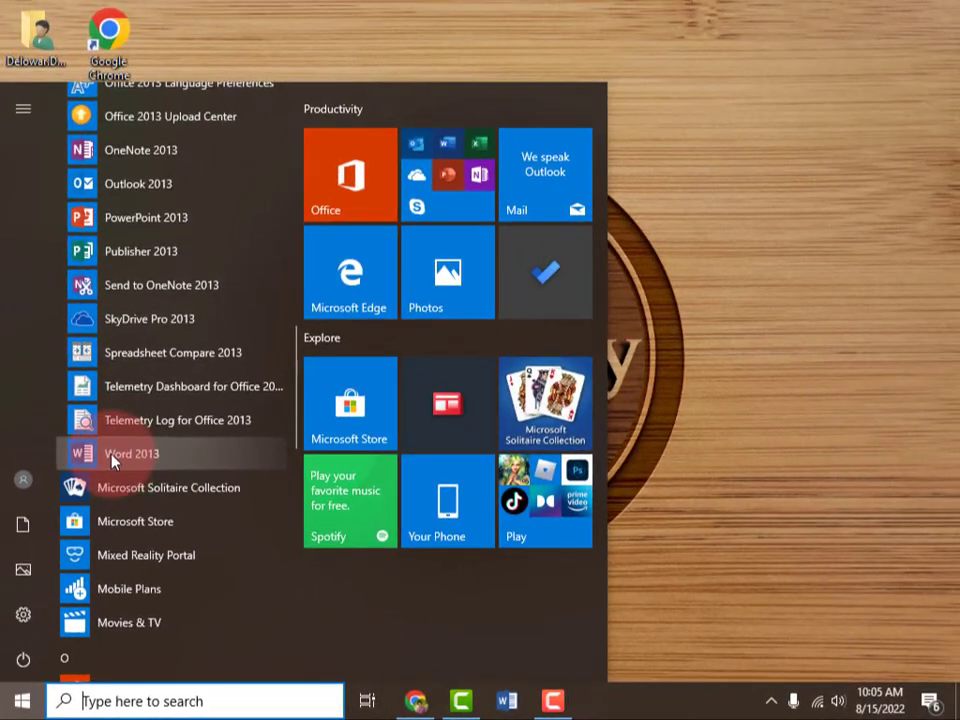
pyautogui.click(112, 458)
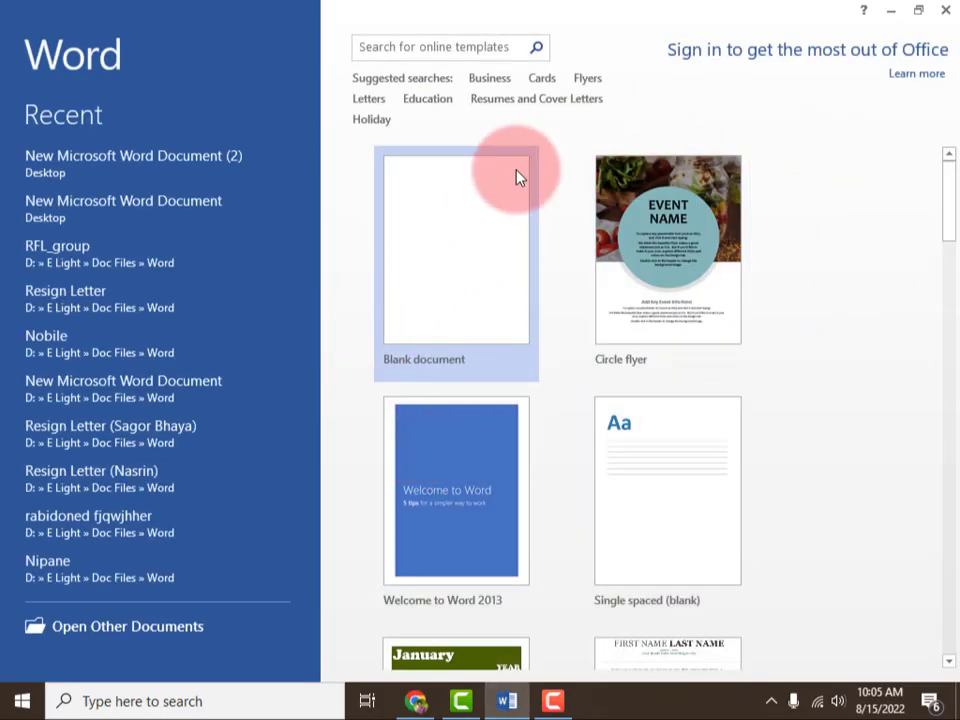
# Step: Close Word, search Windows for 'word', then dismiss the search results
pyautogui.click(946, 12)
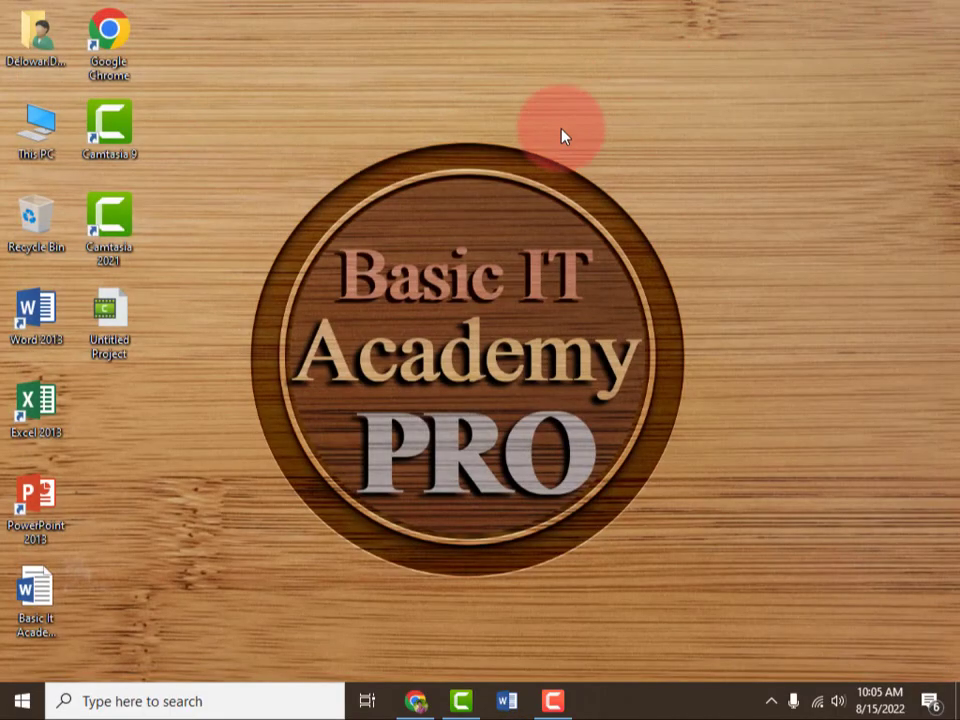
pyautogui.click(148, 692)
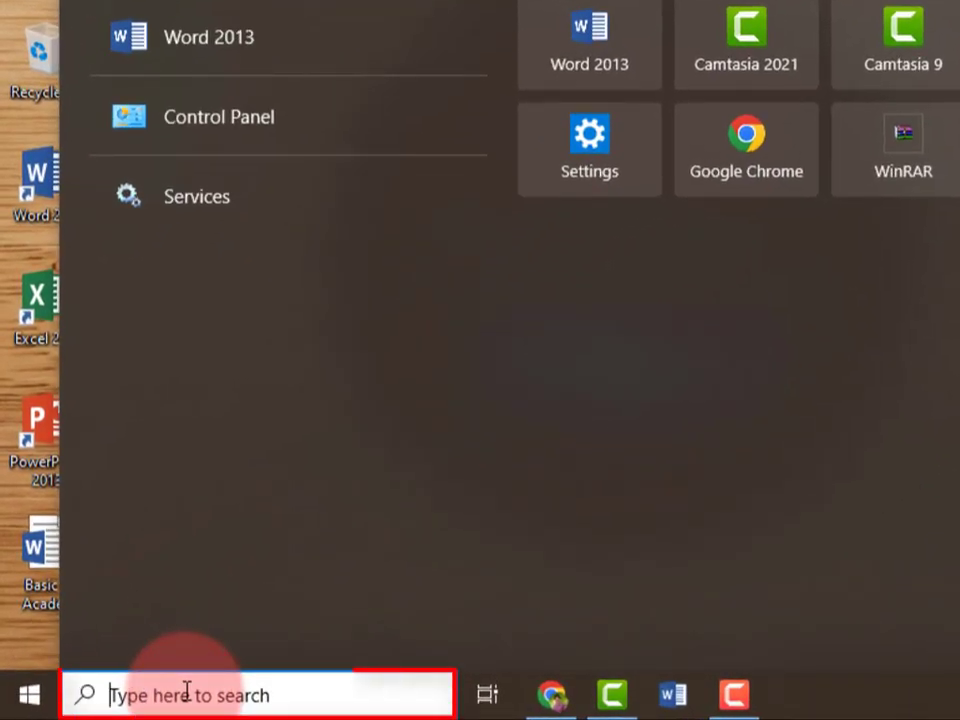
pyautogui.write('wo')
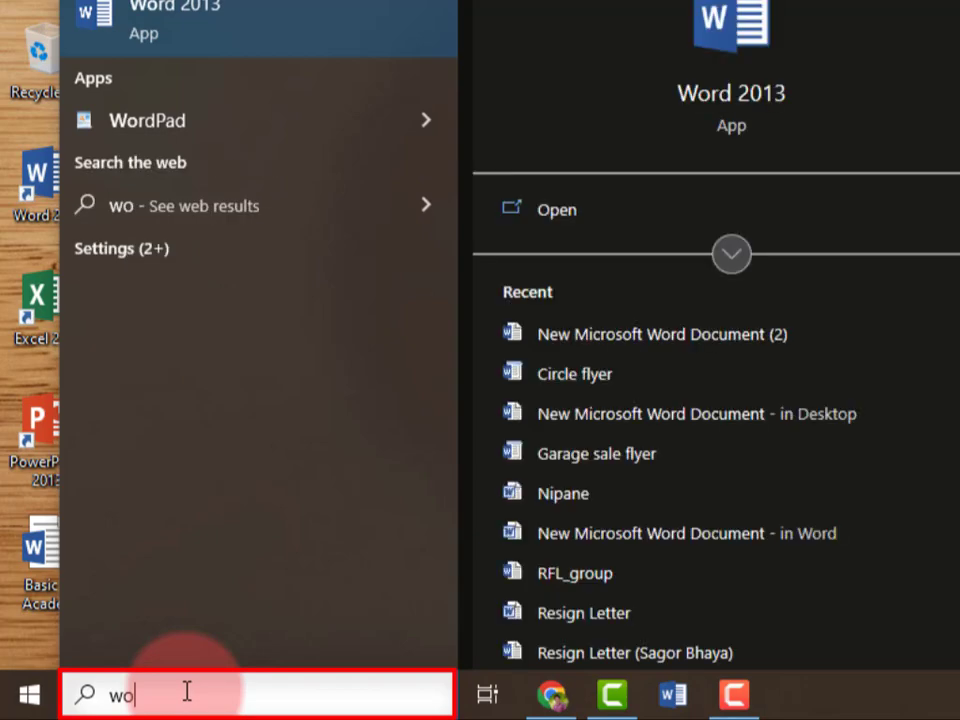
pyautogui.write('rd')
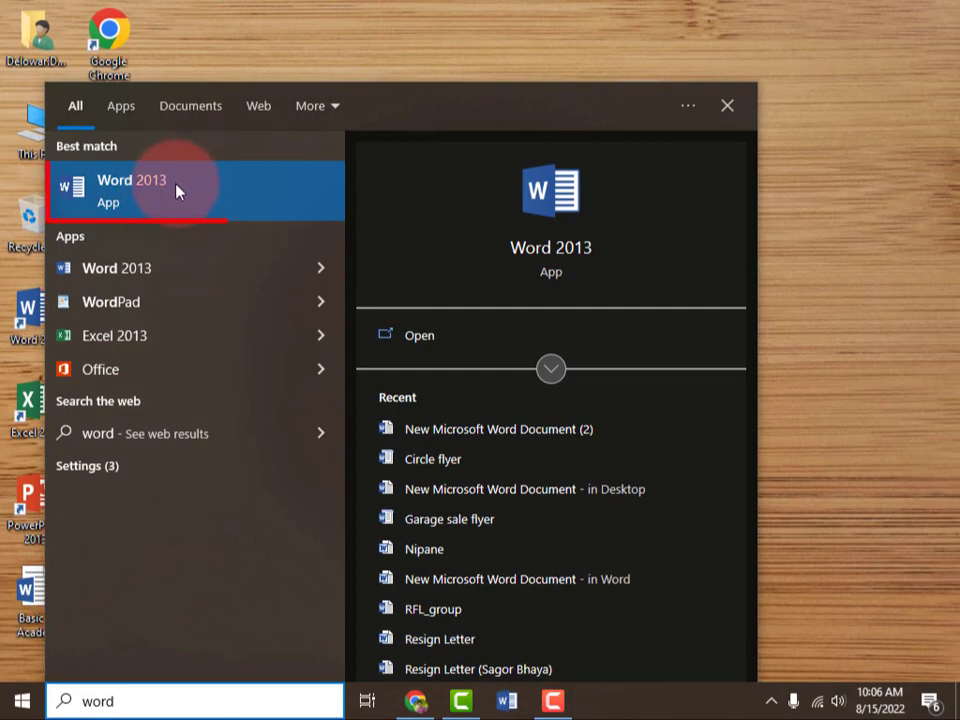
pyautogui.click(320, 30)
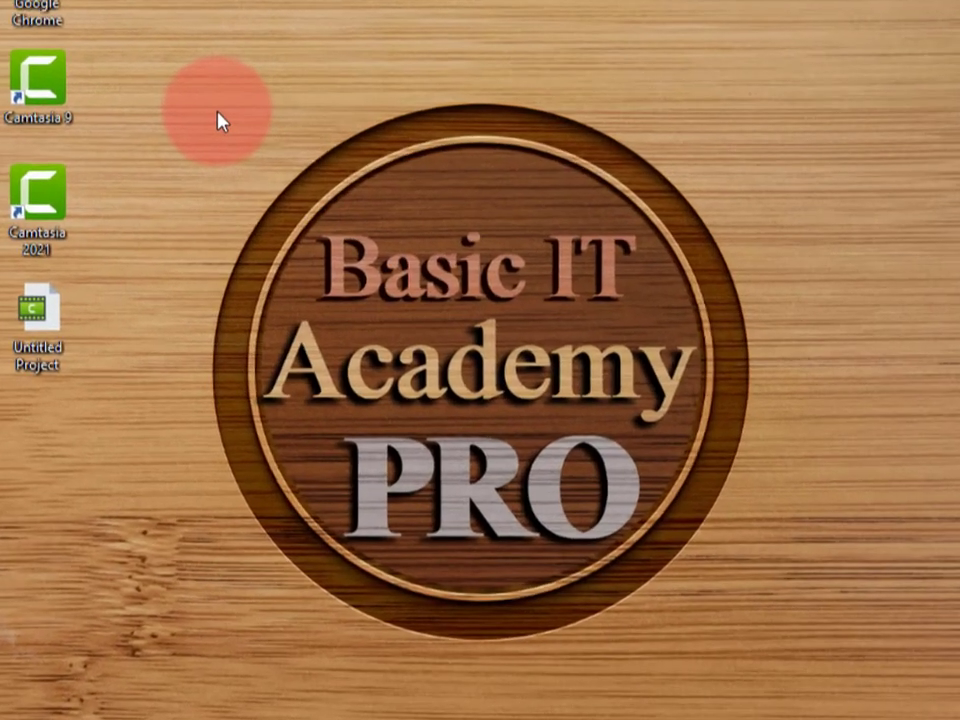
# Step: Create a new Microsoft Word Document on the desktop, keeping its default name
pyautogui.rightClick(271, 160)
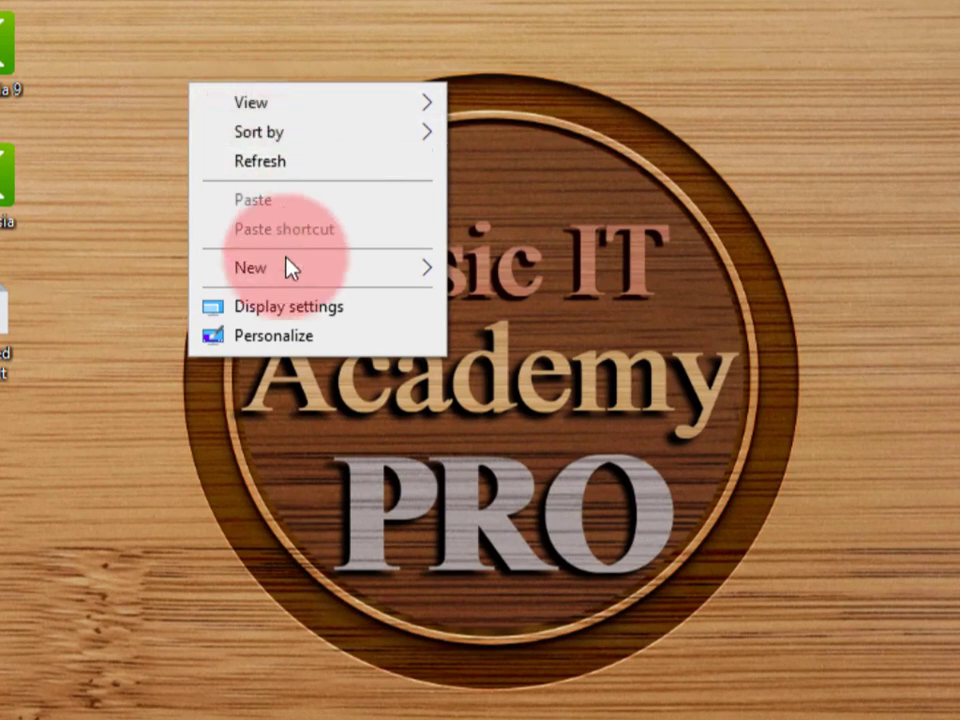
pyautogui.moveTo(293, 282)
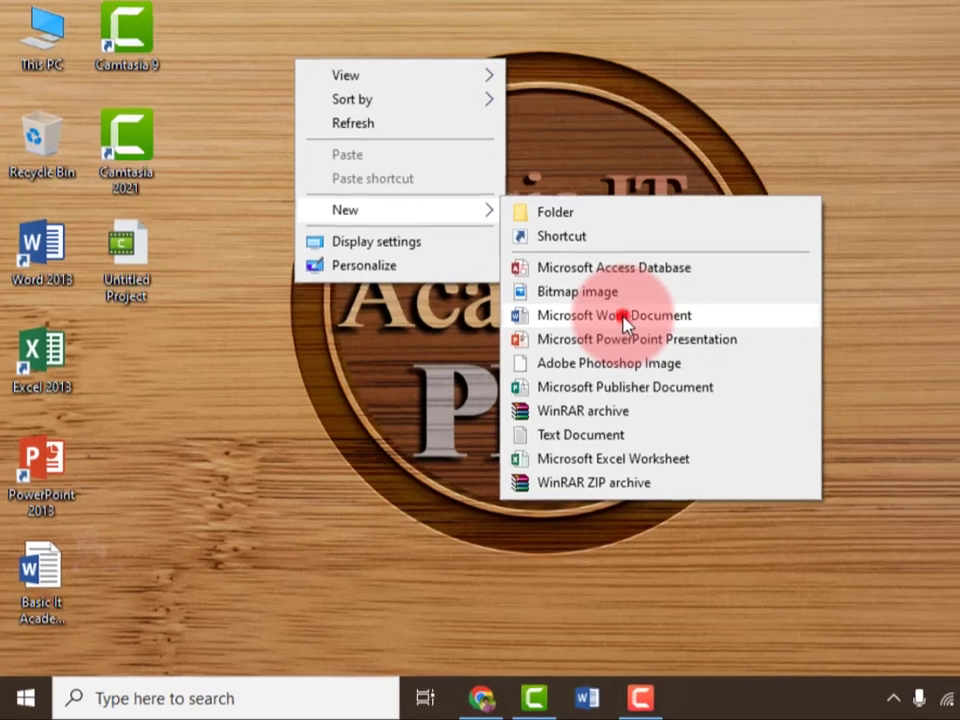
pyautogui.click(648, 300)
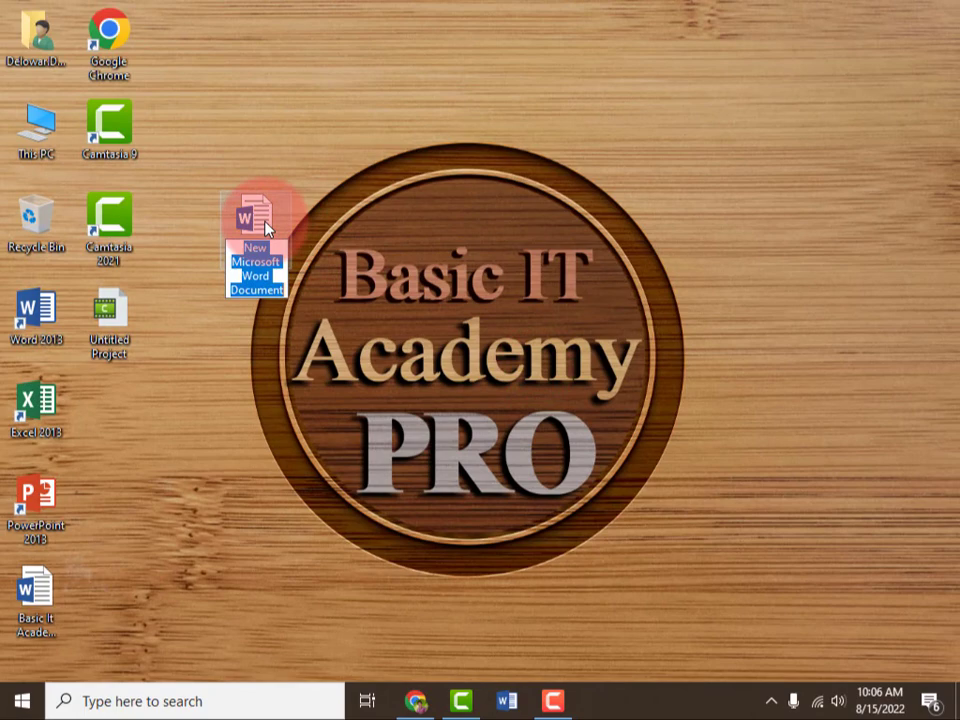
pyautogui.click(318, 180)
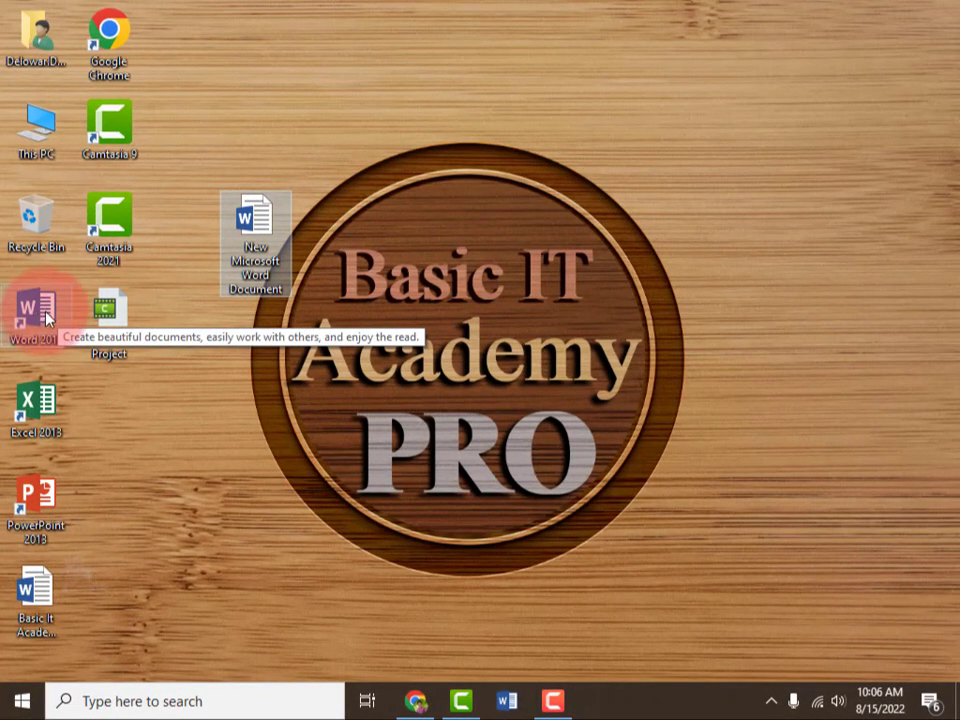
# Step: Launch Word 2013 from the desktop shortcut and browse the start screen's template gallery
pyautogui.doubleClick(46, 316)
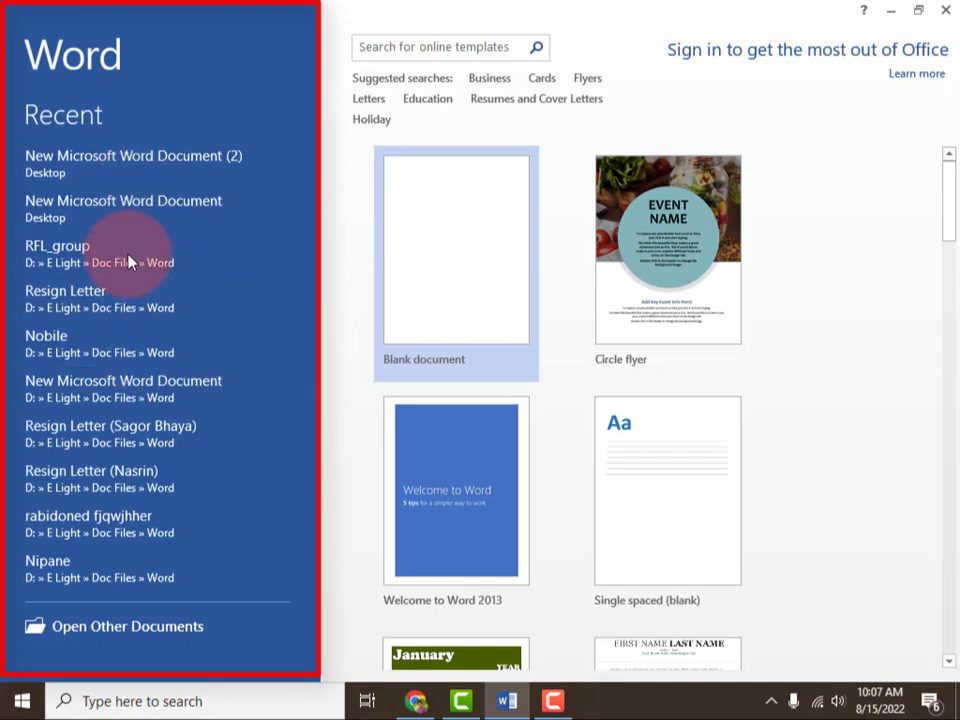
pyautogui.scroll(-2, 139, 326)
pyautogui.scroll(2, 137, 335)
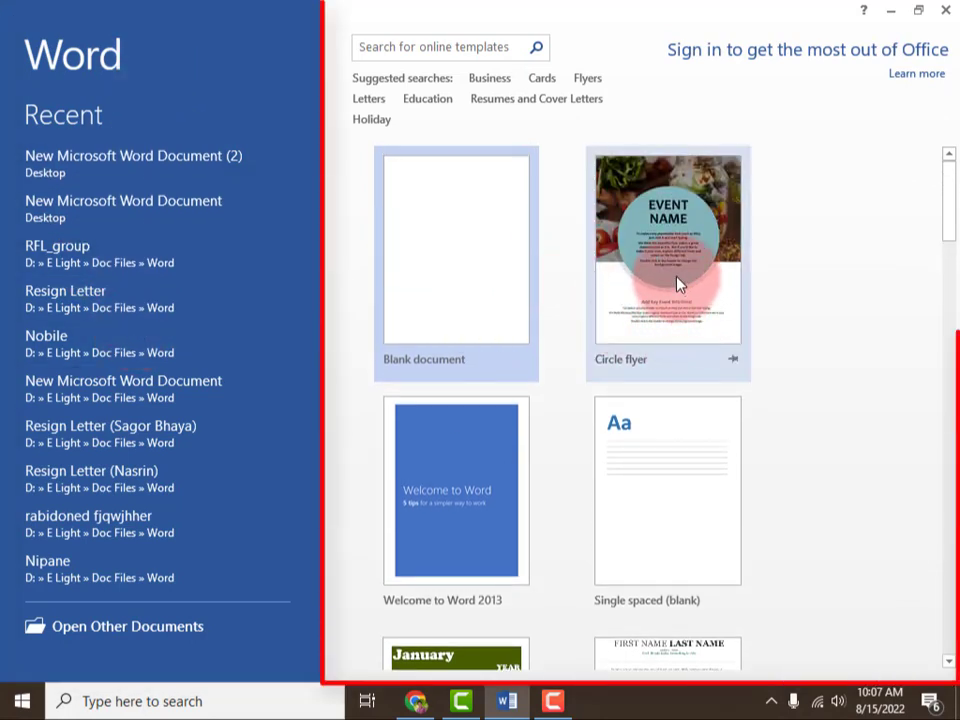
pyautogui.scroll(-3, 678, 284)
pyautogui.scroll(-2, 677, 285)
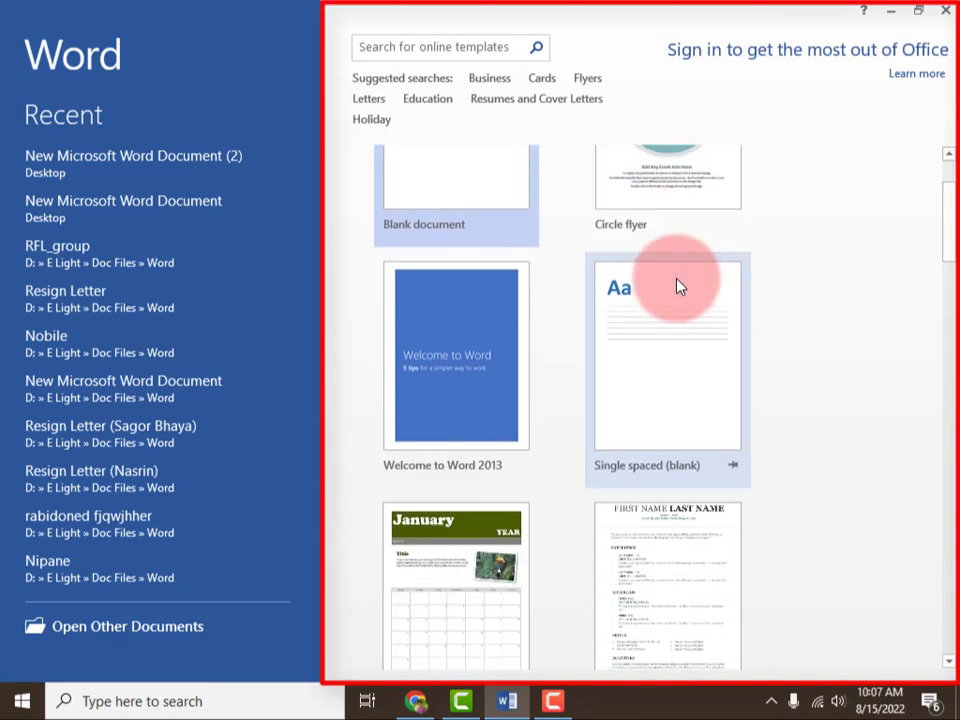
pyautogui.scroll(4, 677, 285)
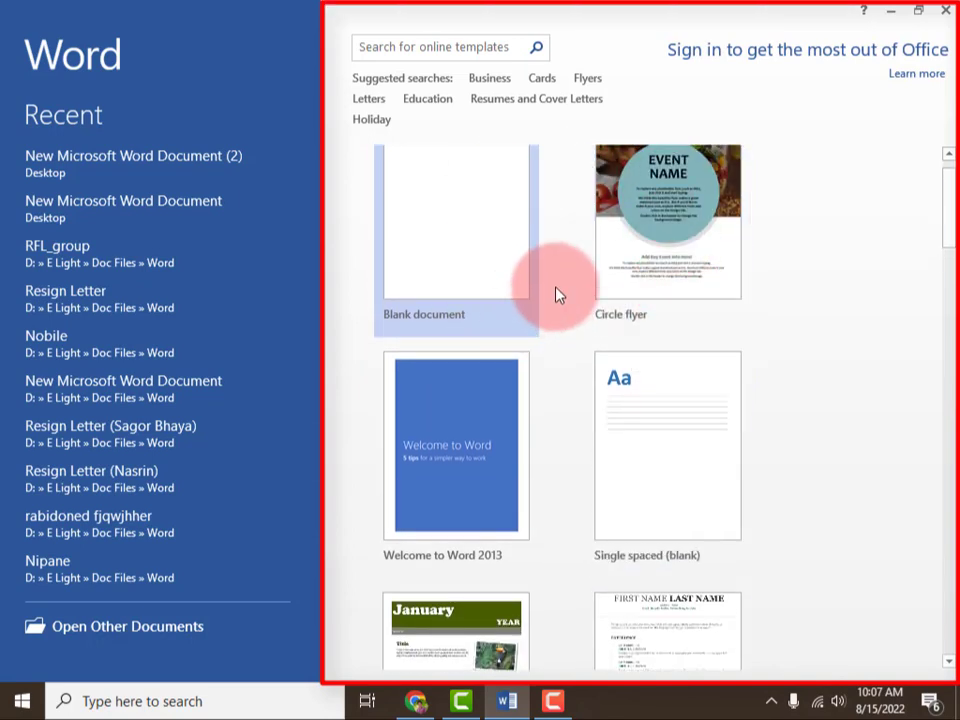
pyautogui.scroll(2, 598, 339)
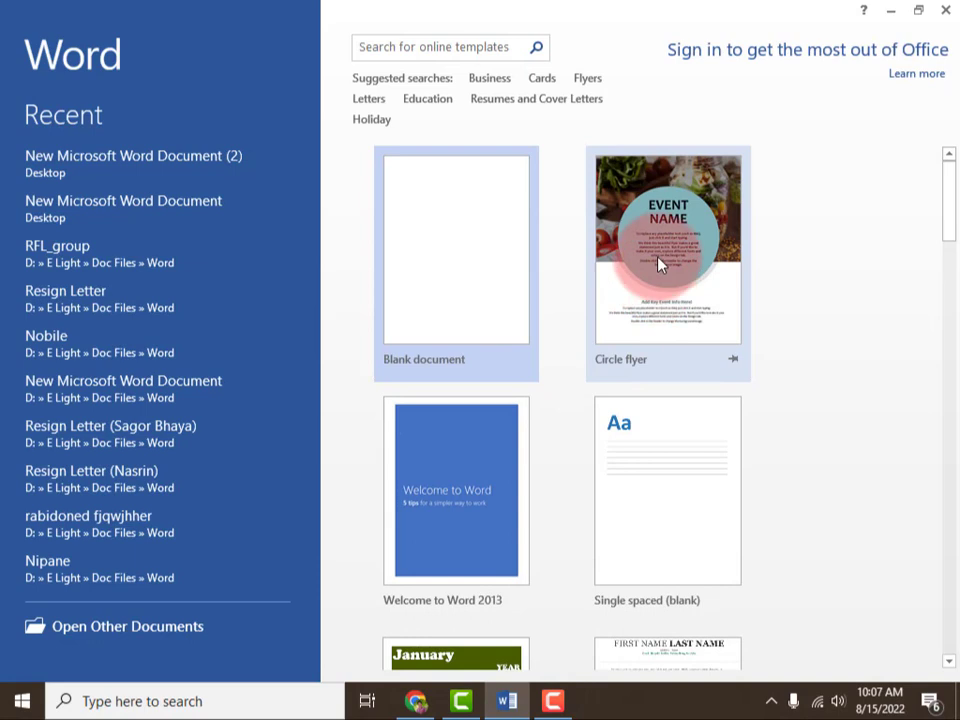
pyautogui.scroll(-5, 645, 386)
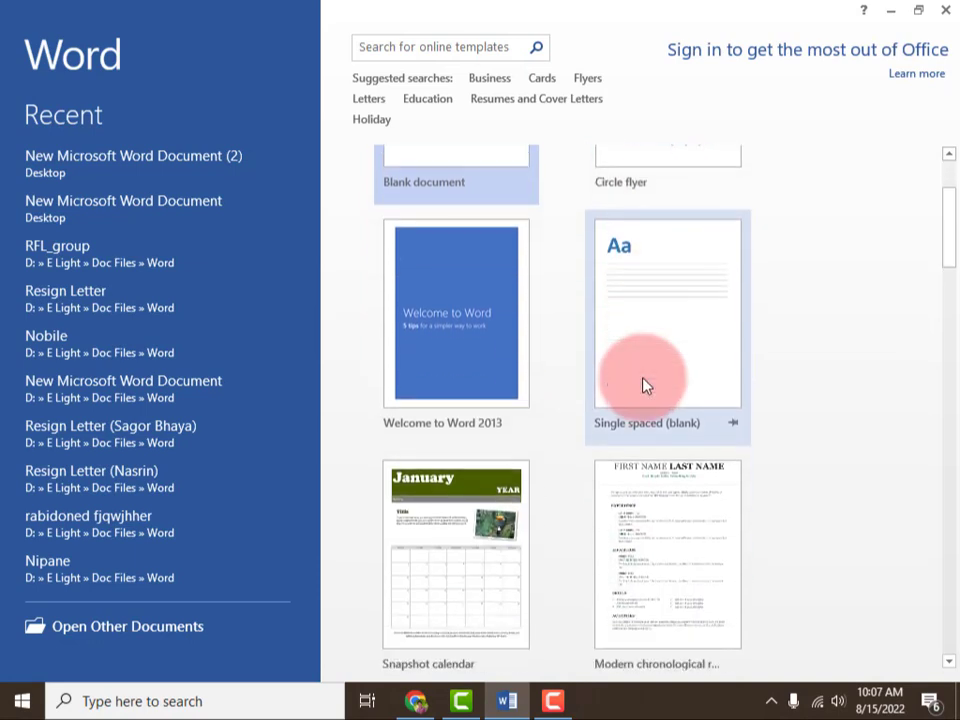
pyautogui.scroll(-5, 644, 385)
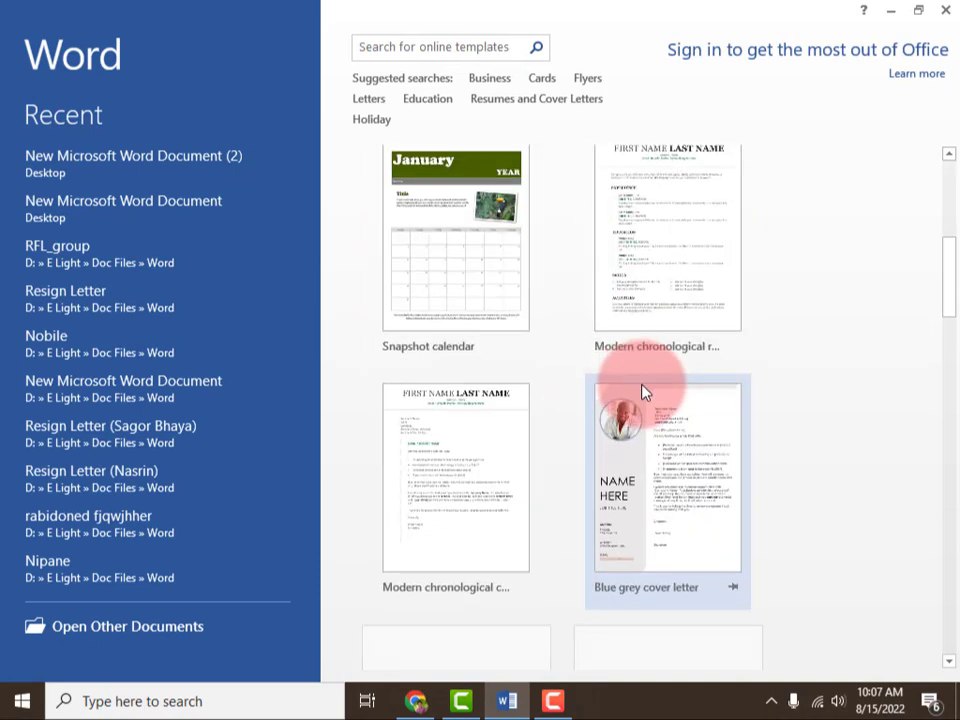
pyautogui.scroll(-2, 644, 390)
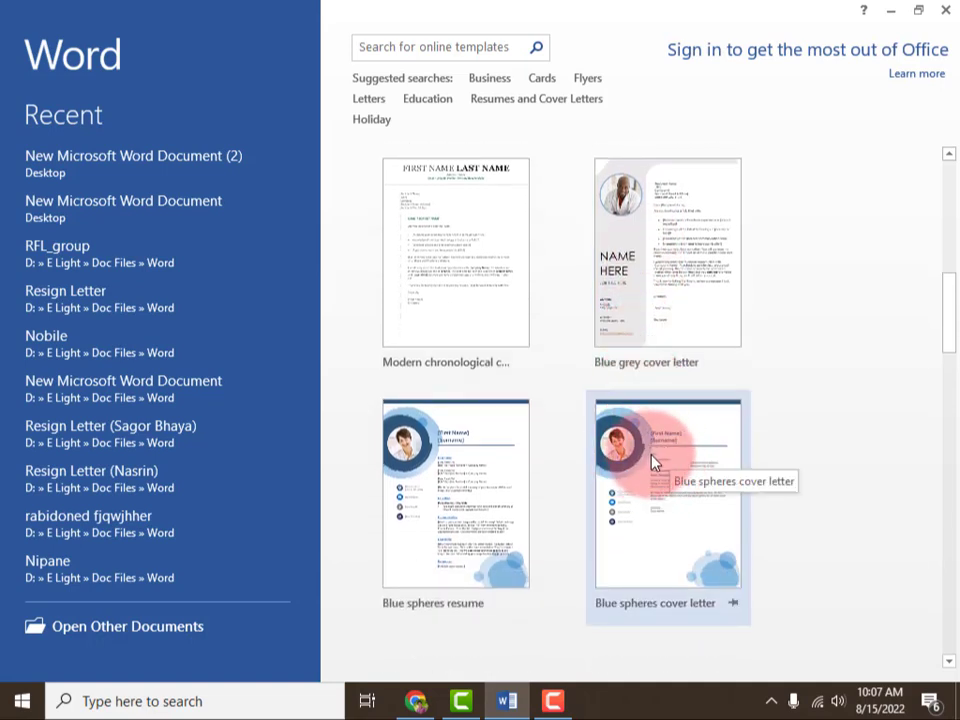
pyautogui.scroll(-3, 654, 442)
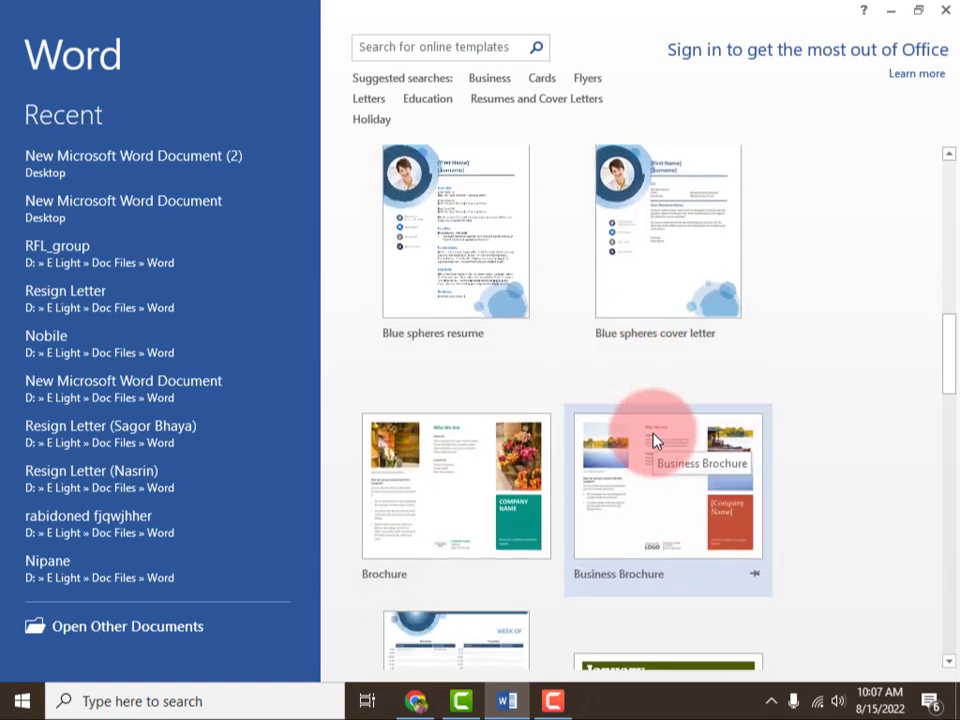
pyautogui.scroll(-3, 654, 442)
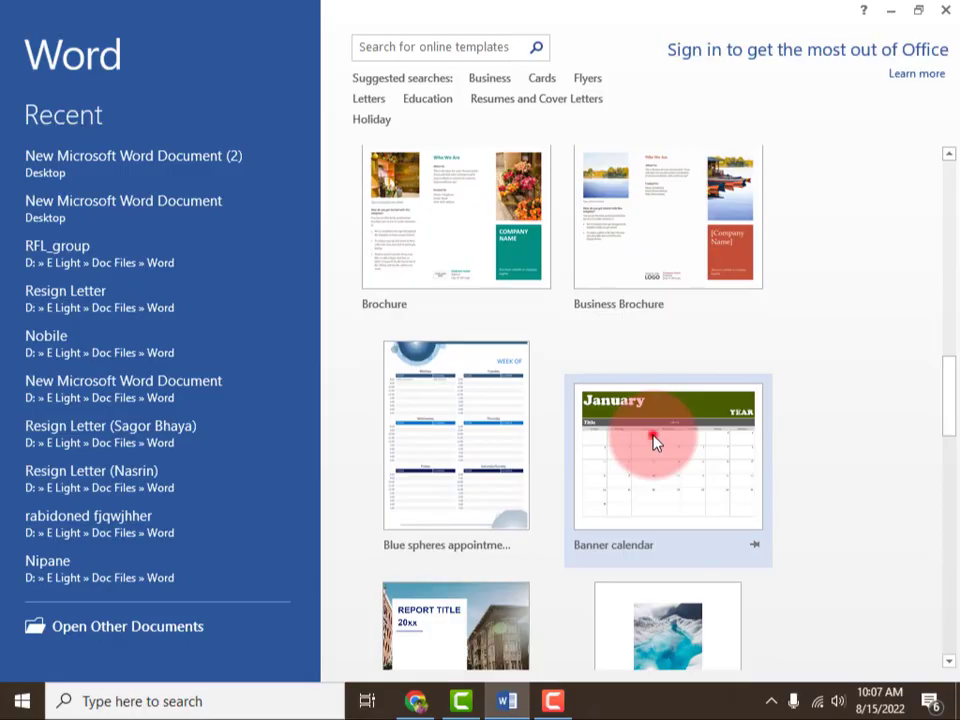
pyautogui.click(655, 442)
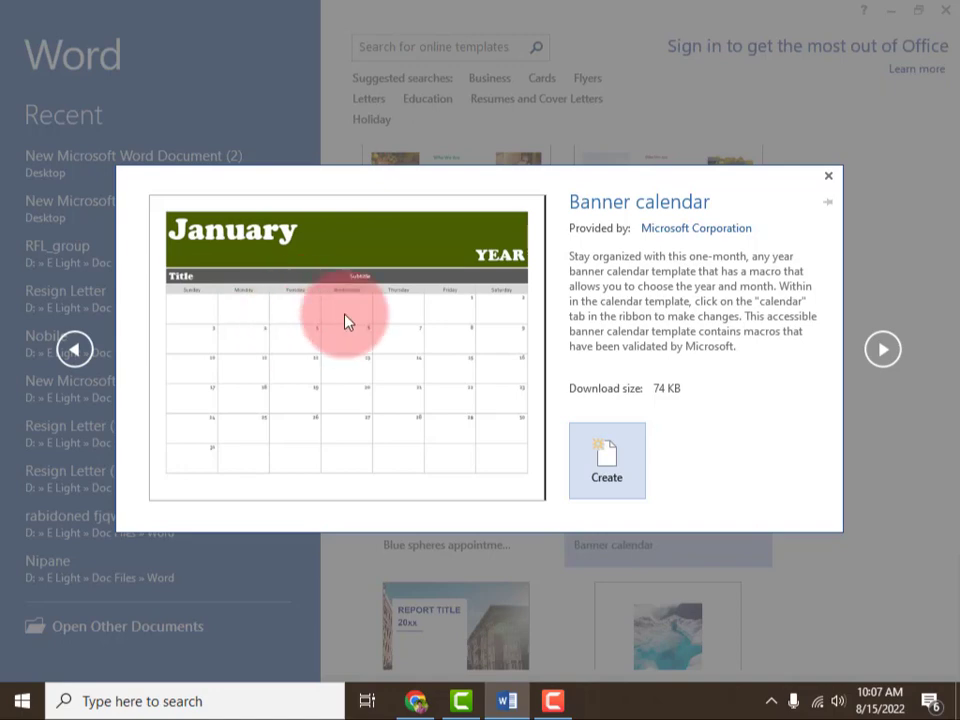
pyautogui.click(829, 178)
pyautogui.scroll(-5, 615, 328)
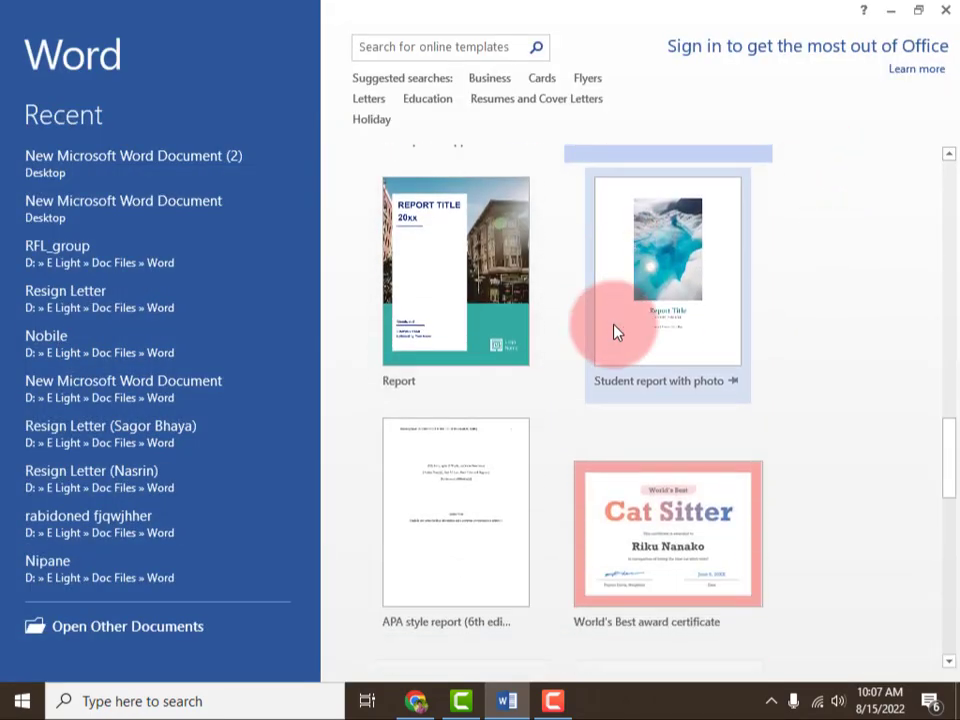
pyautogui.scroll(-5, 615, 333)
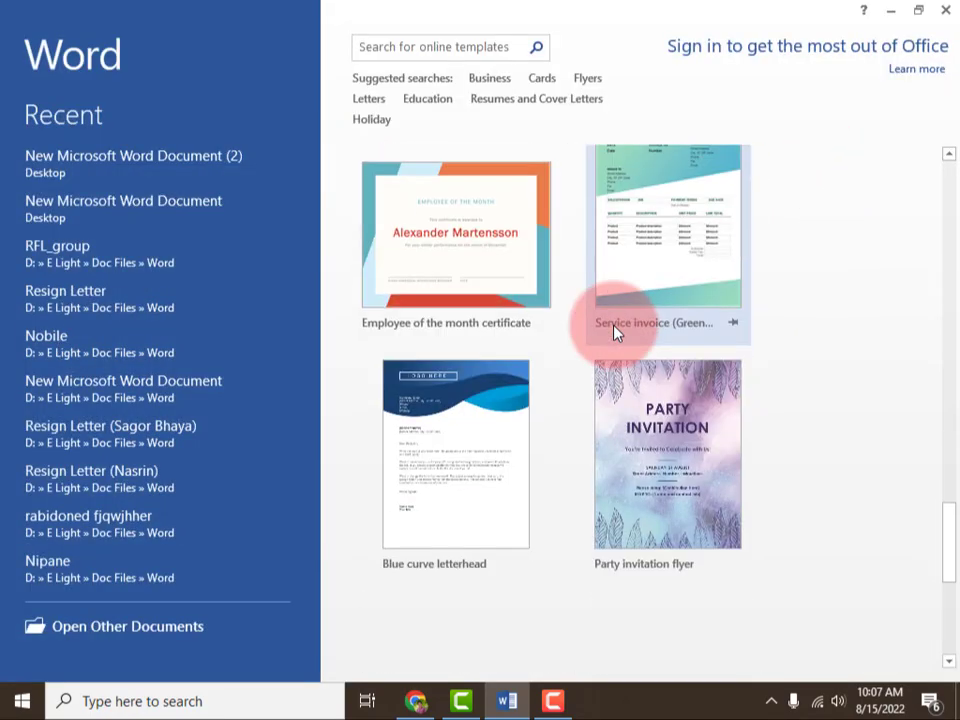
pyautogui.scroll(-5, 614, 333)
pyautogui.scroll(6, 614, 335)
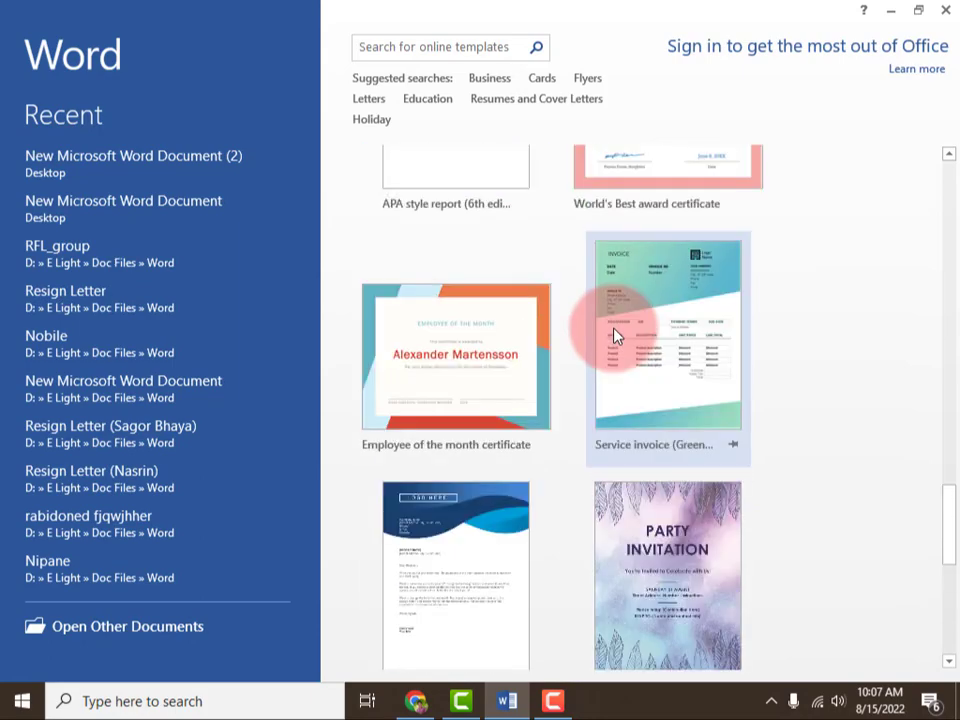
pyautogui.scroll(10, 614, 335)
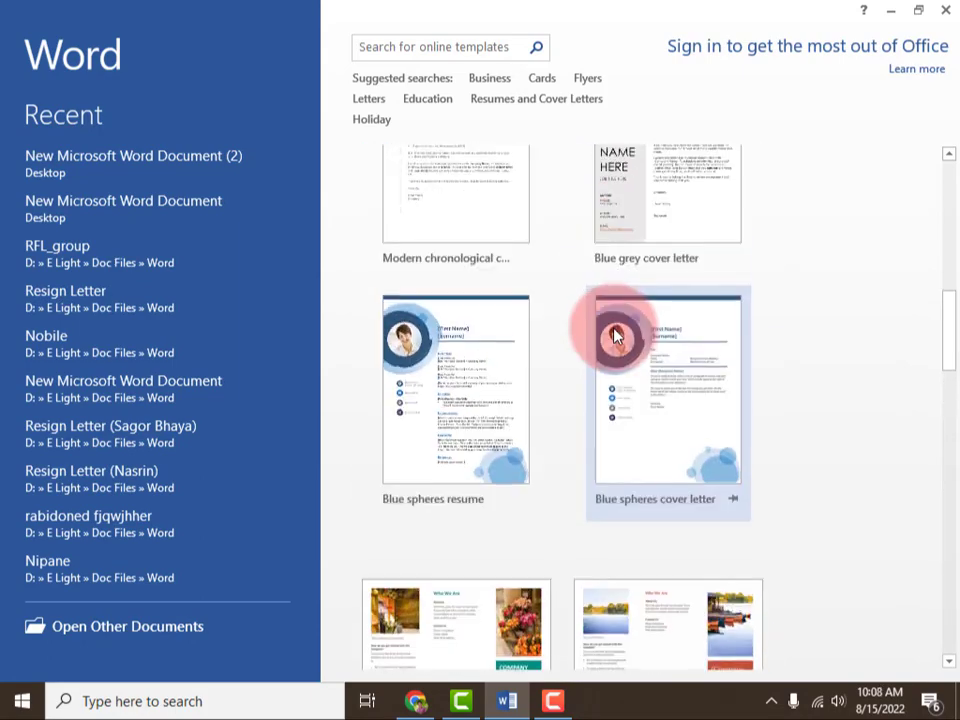
pyautogui.click(483, 370)
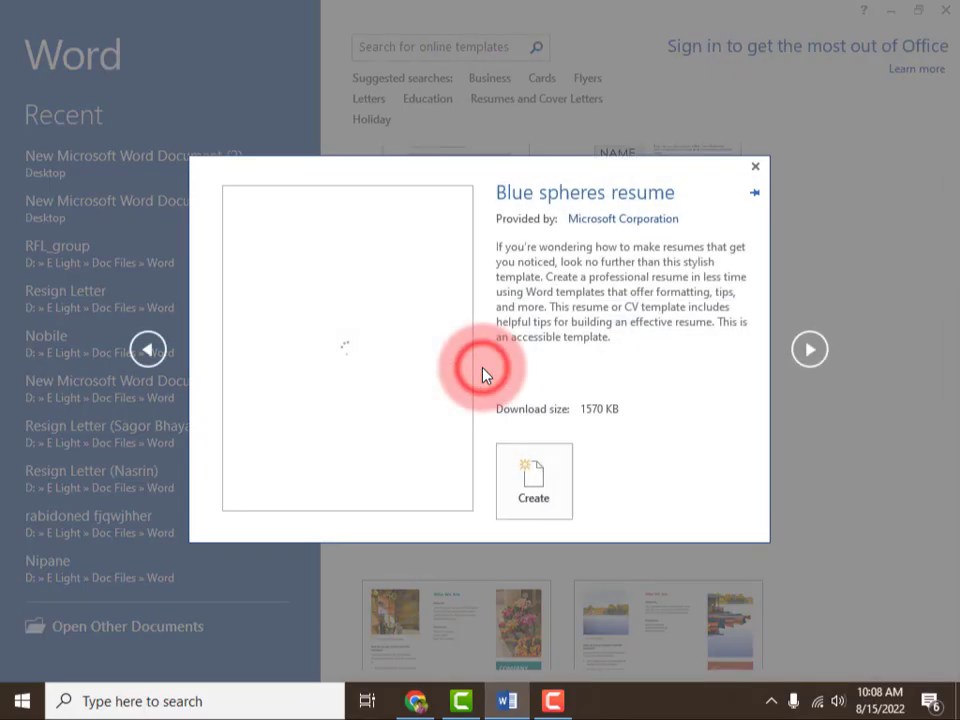
pyautogui.click(538, 472)
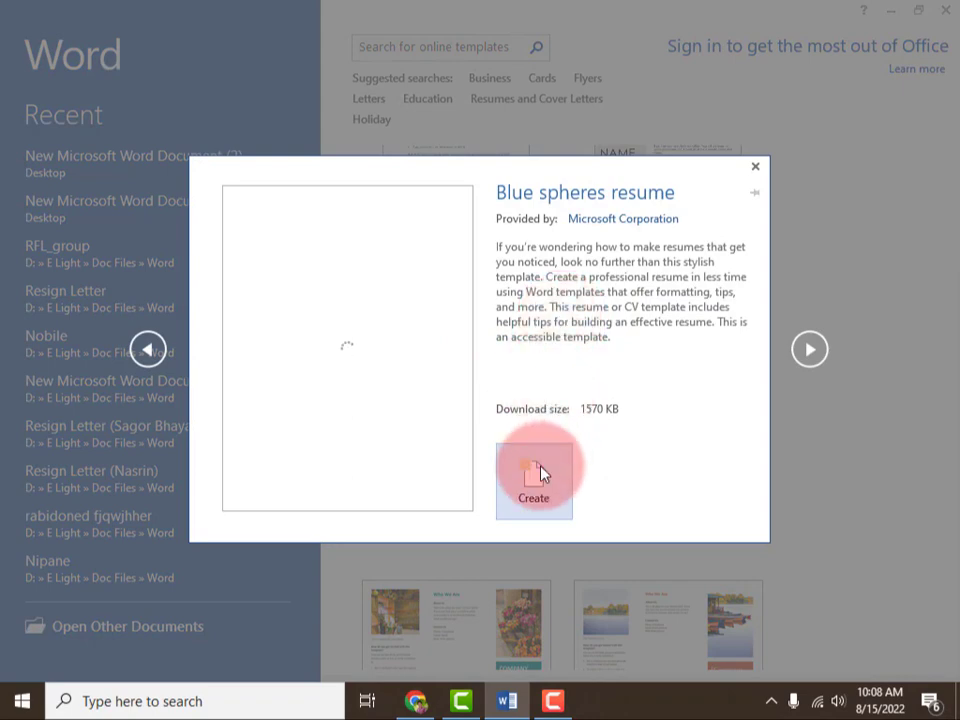
pyautogui.click(320, 316)
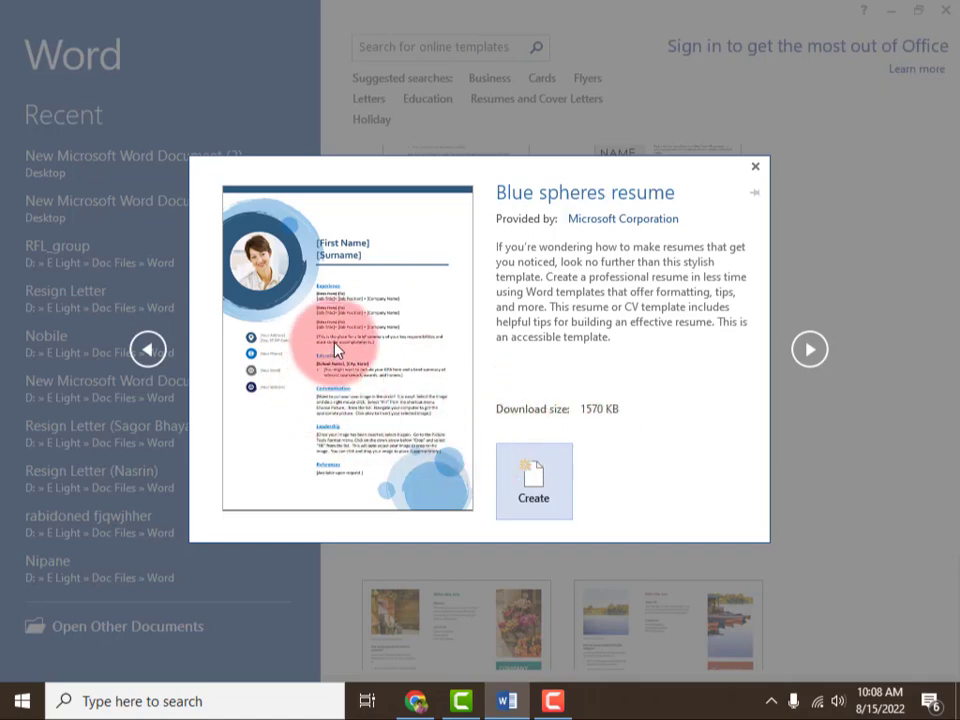
pyautogui.click(757, 170)
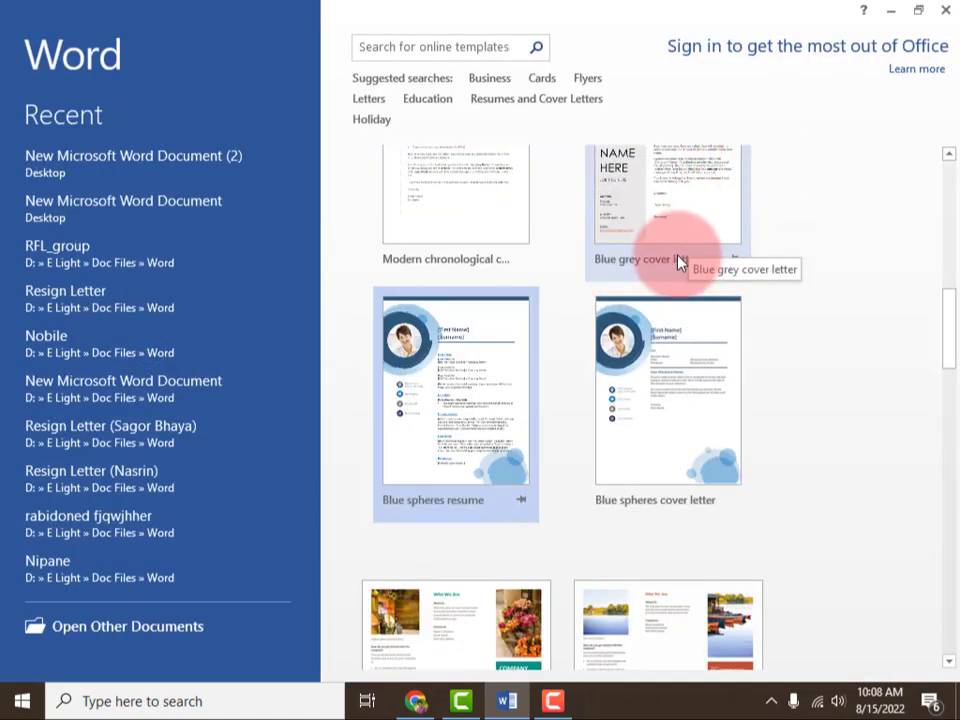
pyautogui.scroll(3, 678, 262)
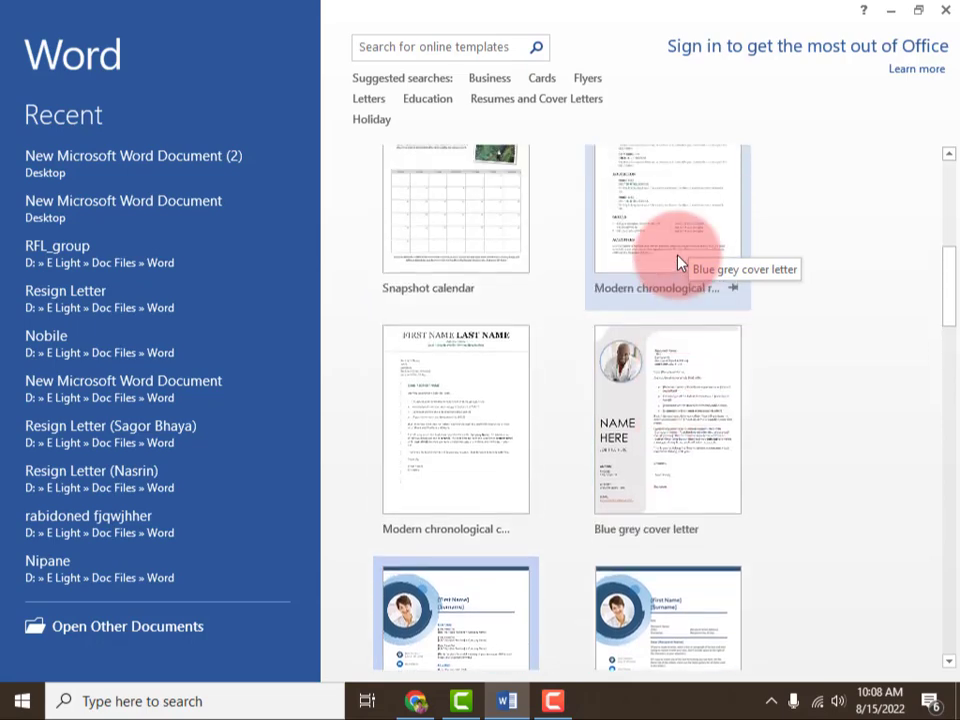
pyautogui.scroll(5, 678, 262)
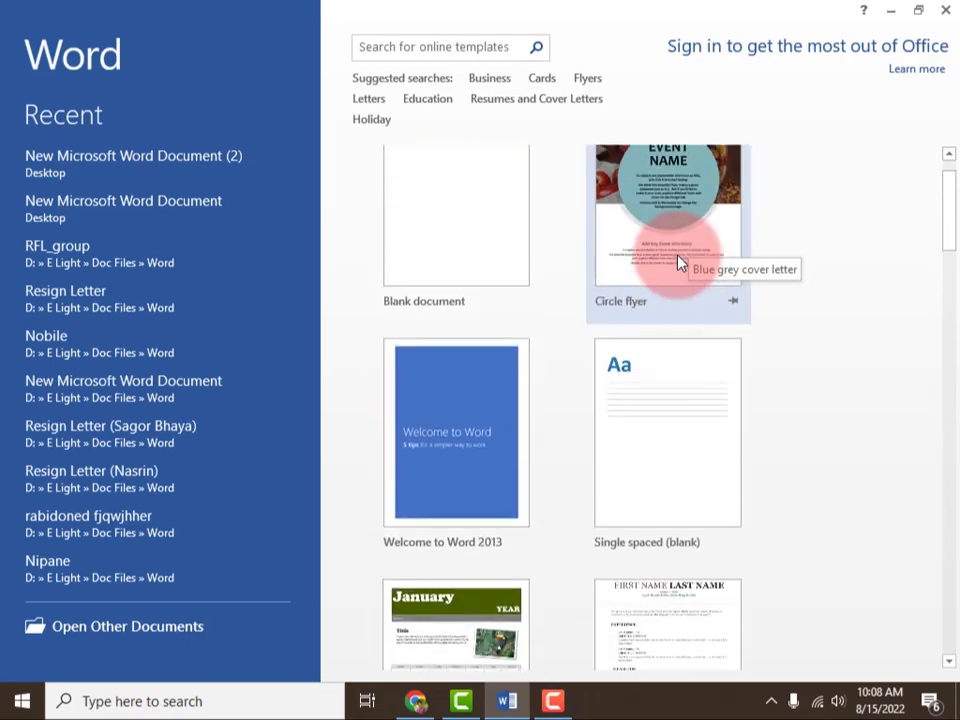
pyautogui.scroll(2, 678, 262)
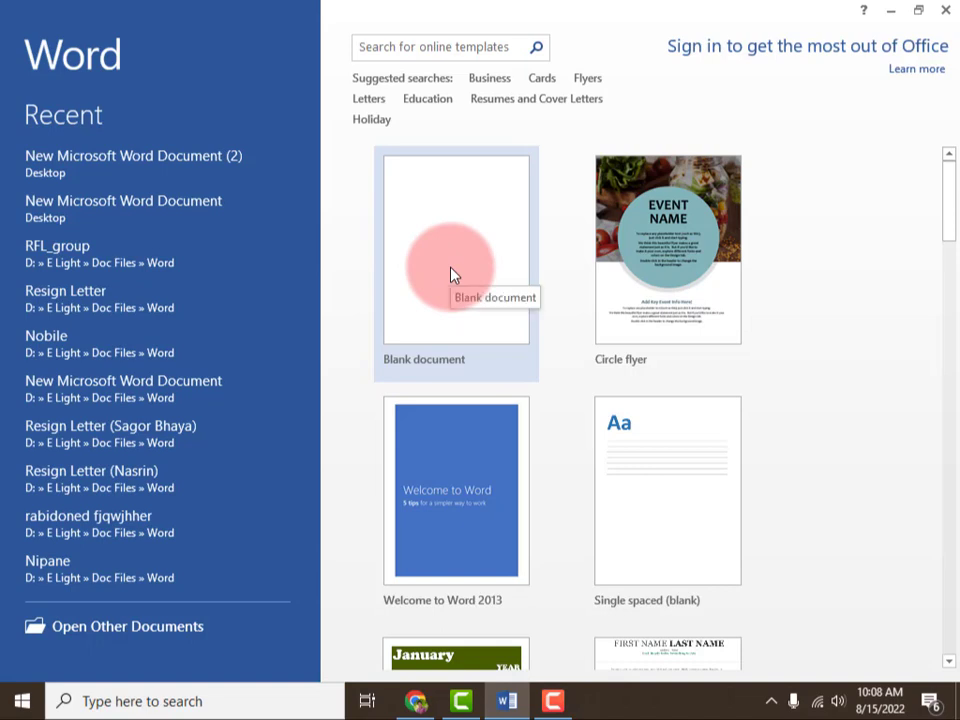
pyautogui.scroll(-3, 630, 356)
pyautogui.scroll(-3, 630, 356)
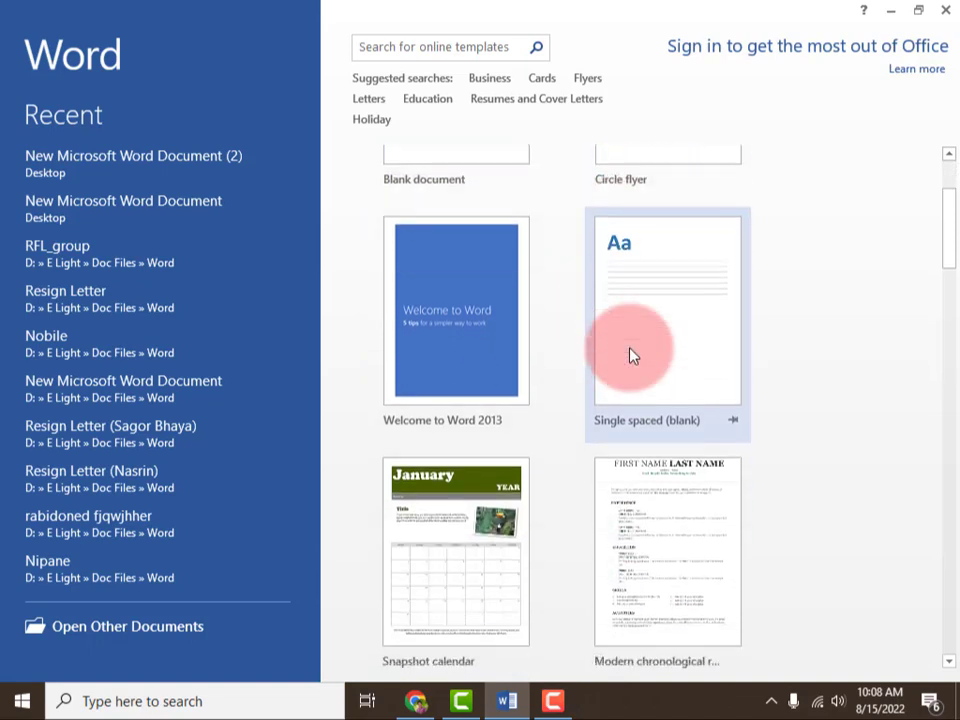
pyautogui.scroll(6, 630, 356)
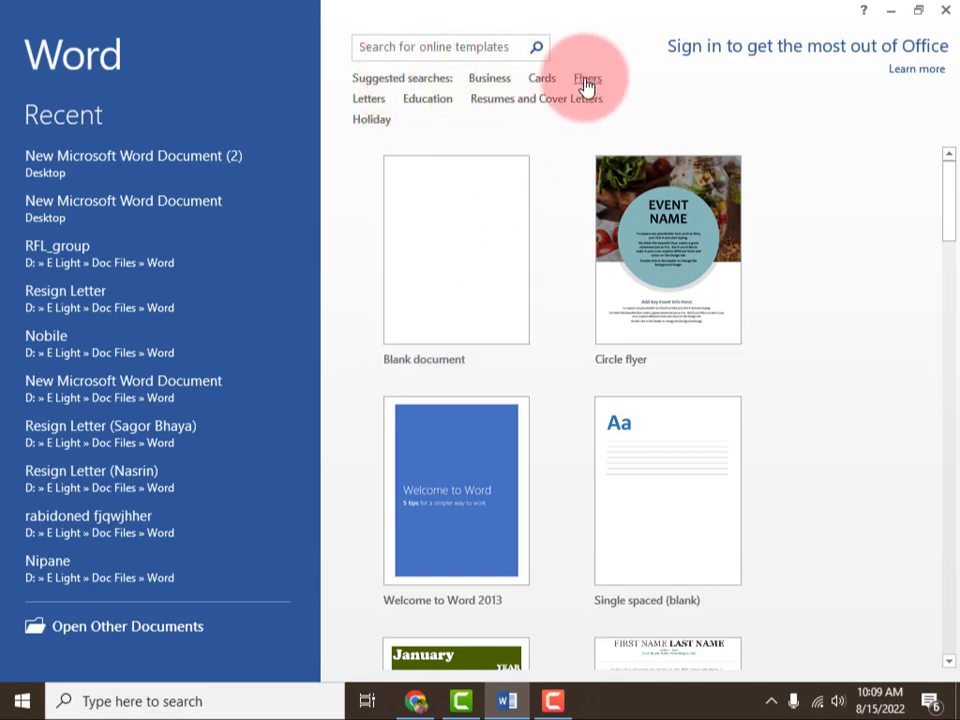
pyautogui.scroll(-5, 617, 274)
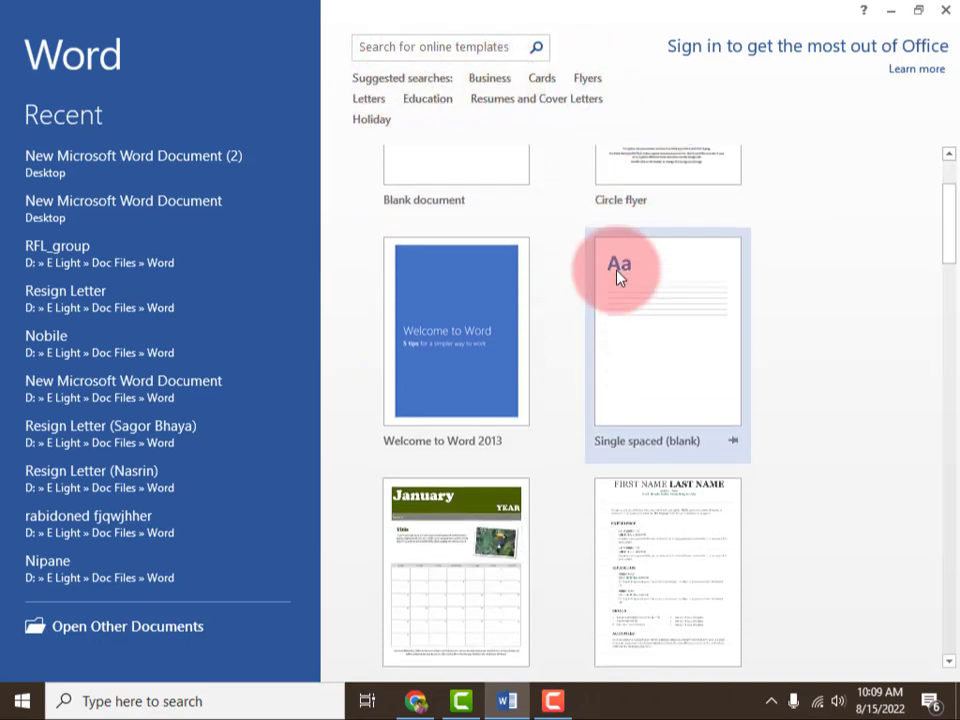
pyautogui.scroll(5, 617, 280)
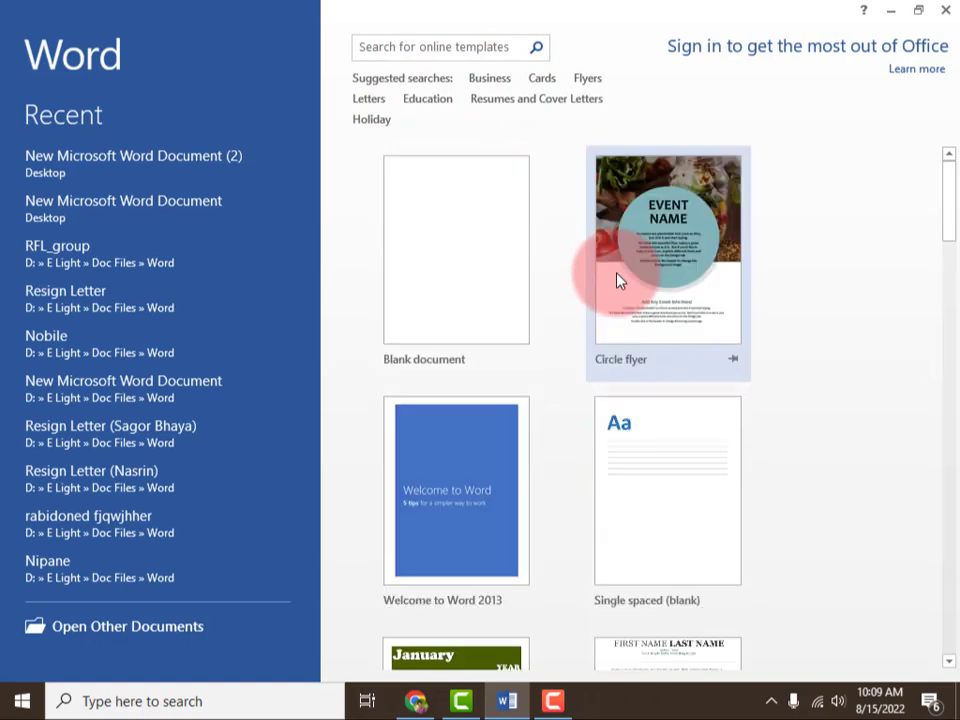
pyautogui.scroll(-7, 617, 281)
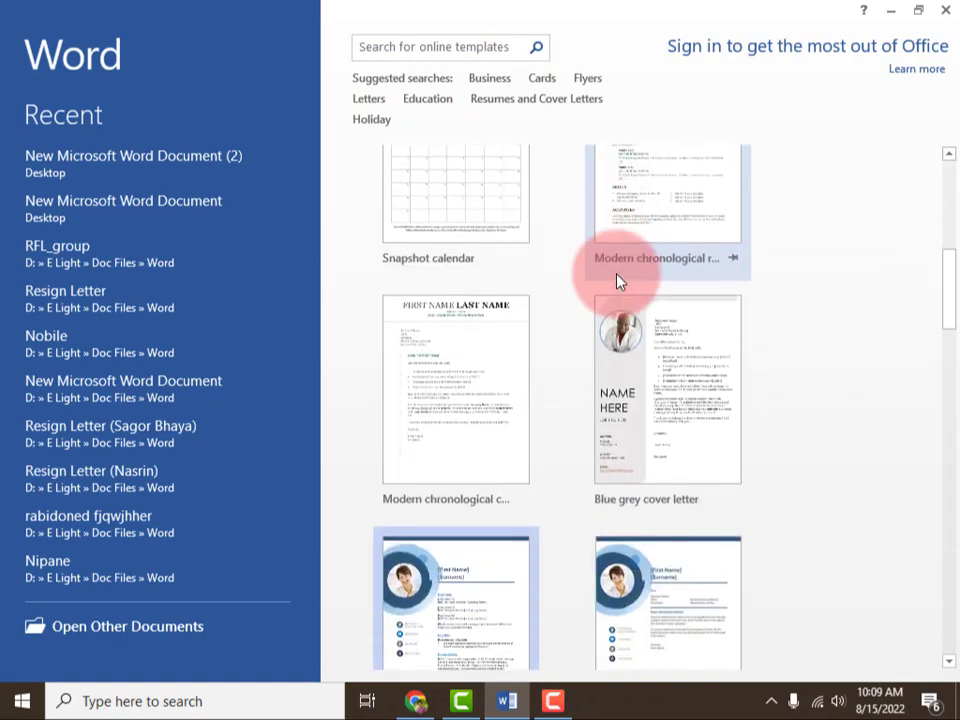
pyautogui.scroll(-6, 617, 280)
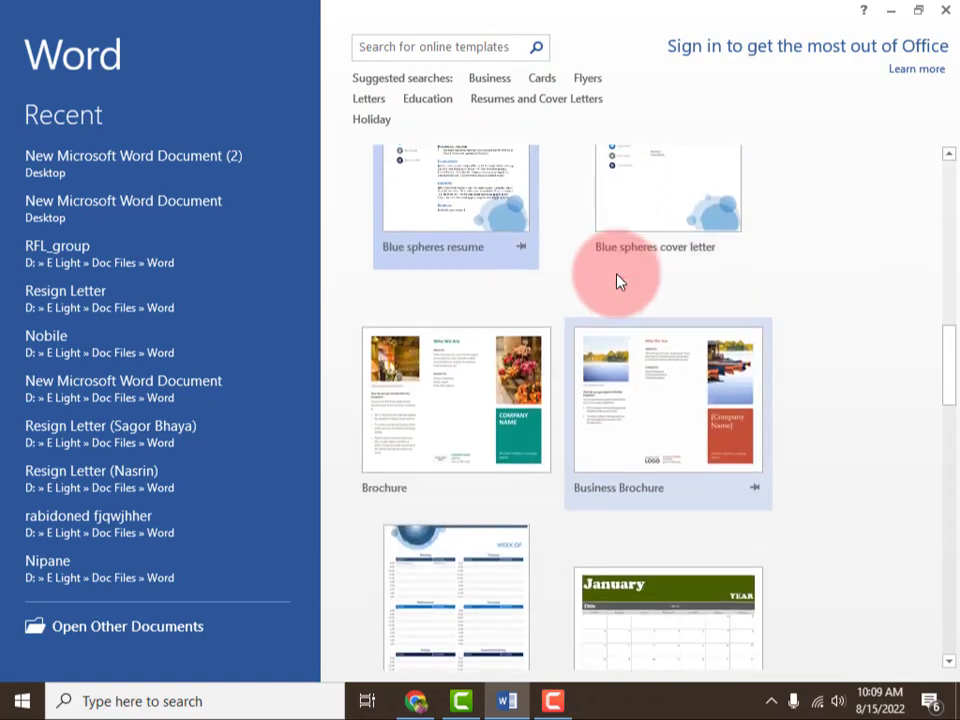
pyautogui.scroll(-2, 559, 390)
pyautogui.scroll(7, 561, 388)
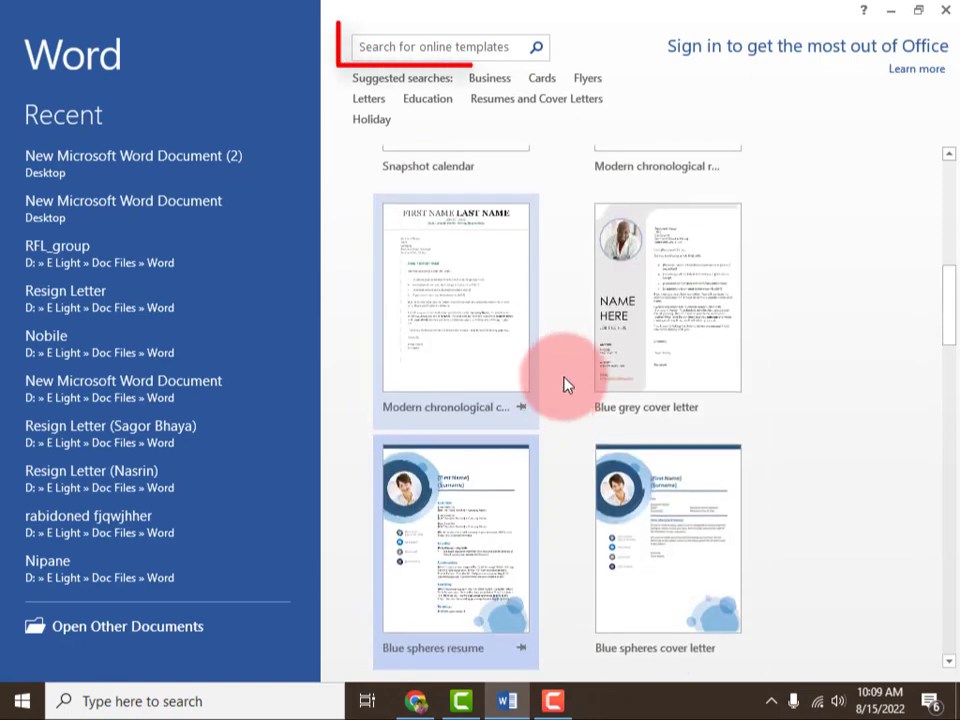
pyautogui.click(414, 45)
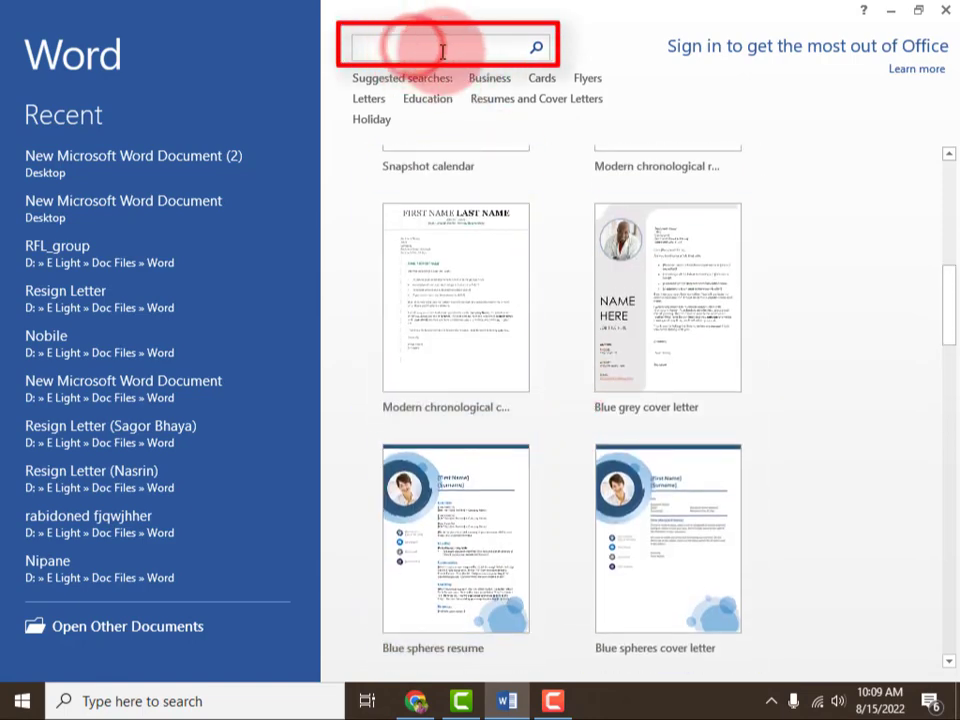
pyautogui.scroll(8, 583, 300)
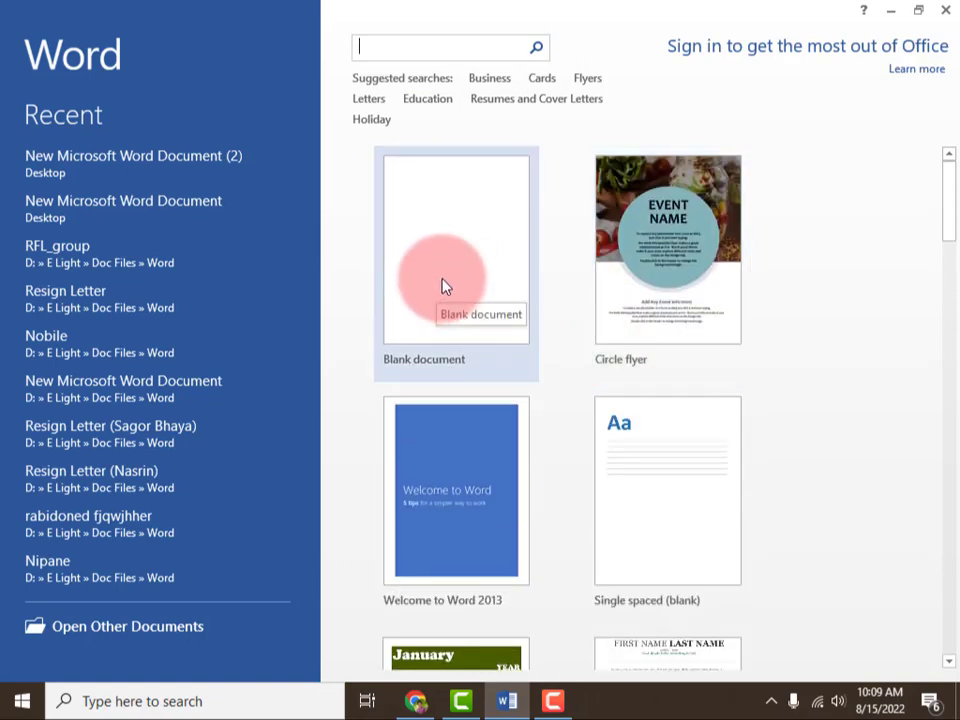
# Step: Create a new document from the Blank document template
pyautogui.click(445, 280)
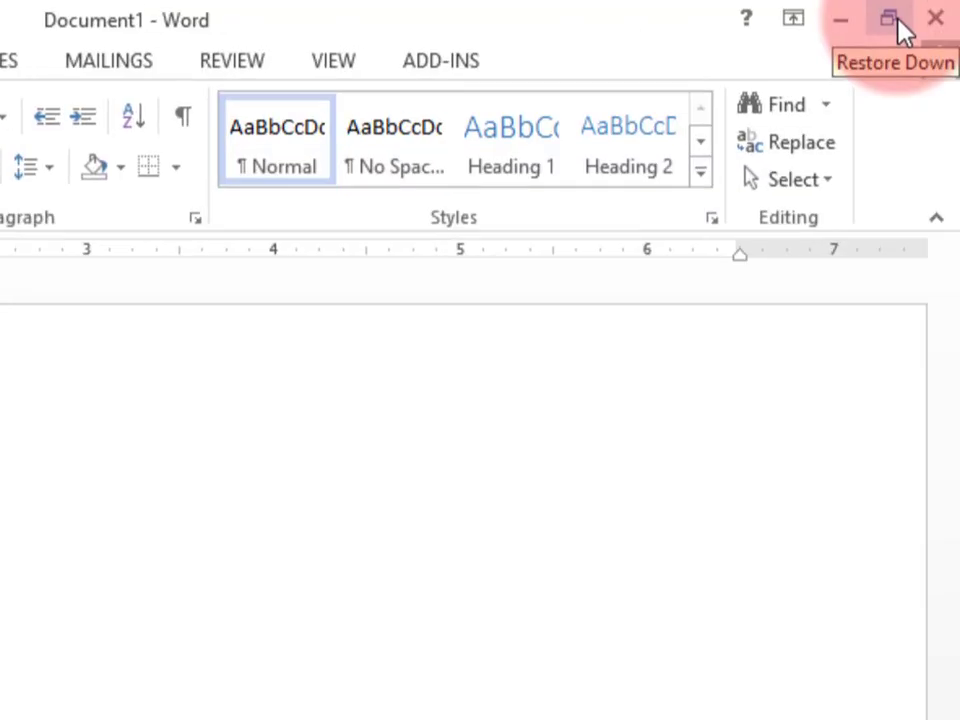
# Step: Restore down the Document1 window, move it, resize its width and height, then maximize it
pyautogui.click(917, 12)
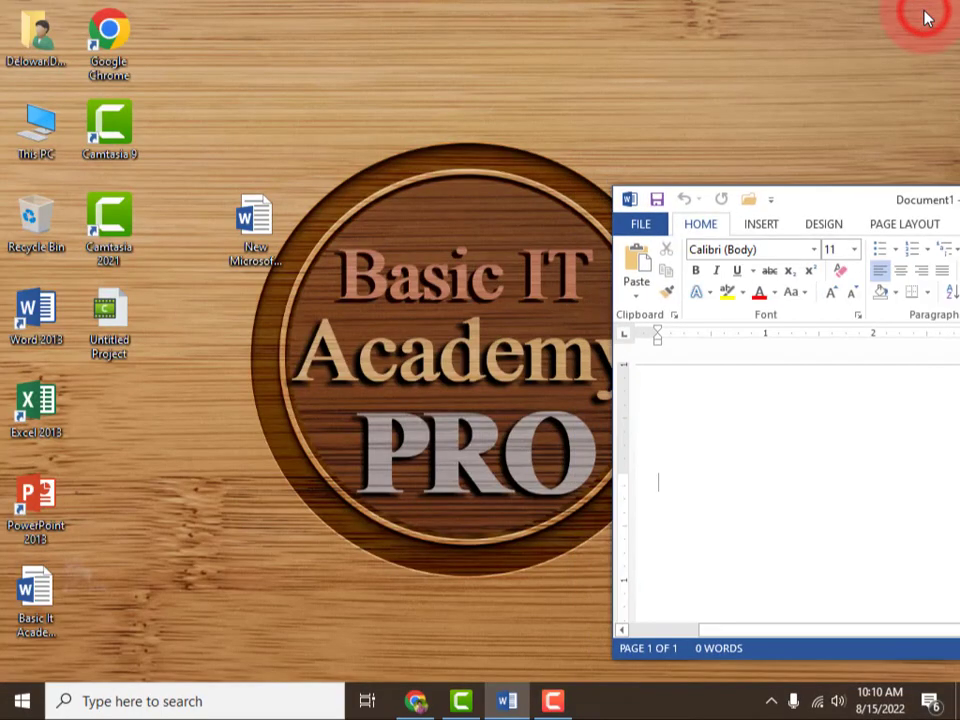
pyautogui.moveTo(795, 206); pyautogui.dragTo(403, 140)
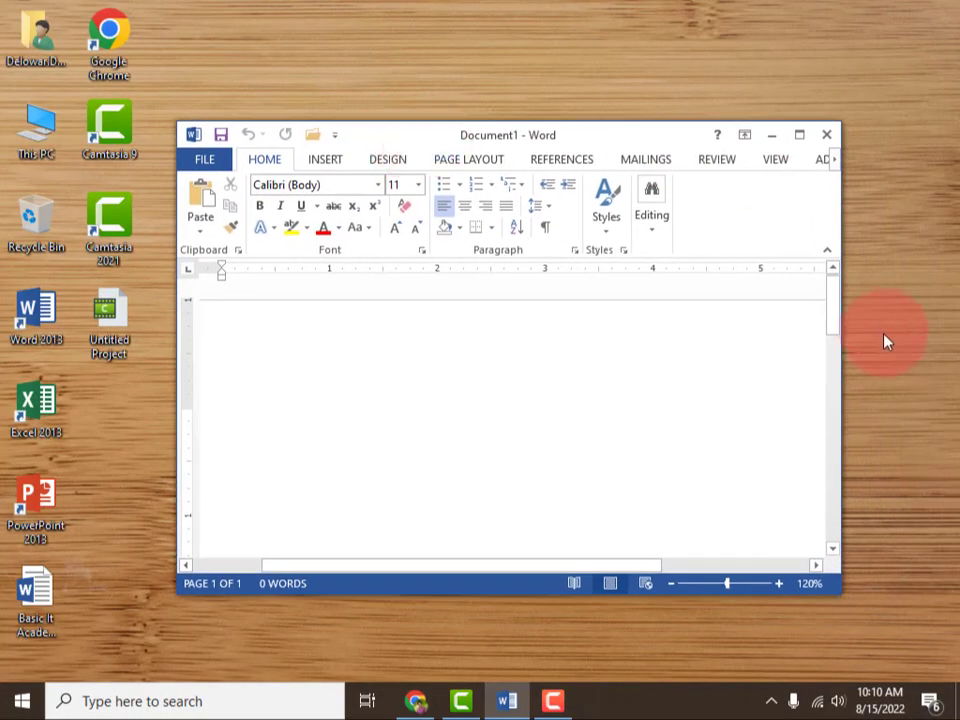
pyautogui.moveTo(641, 131); pyautogui.dragTo(574, 122)
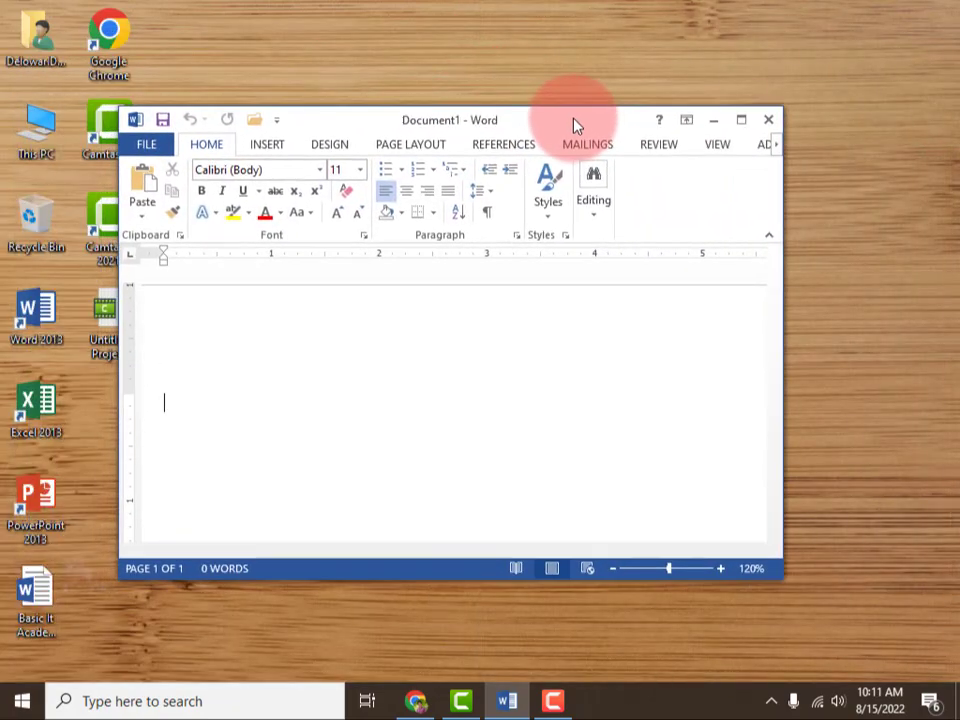
pyautogui.moveTo(779, 577); pyautogui.dragTo(648, 537)
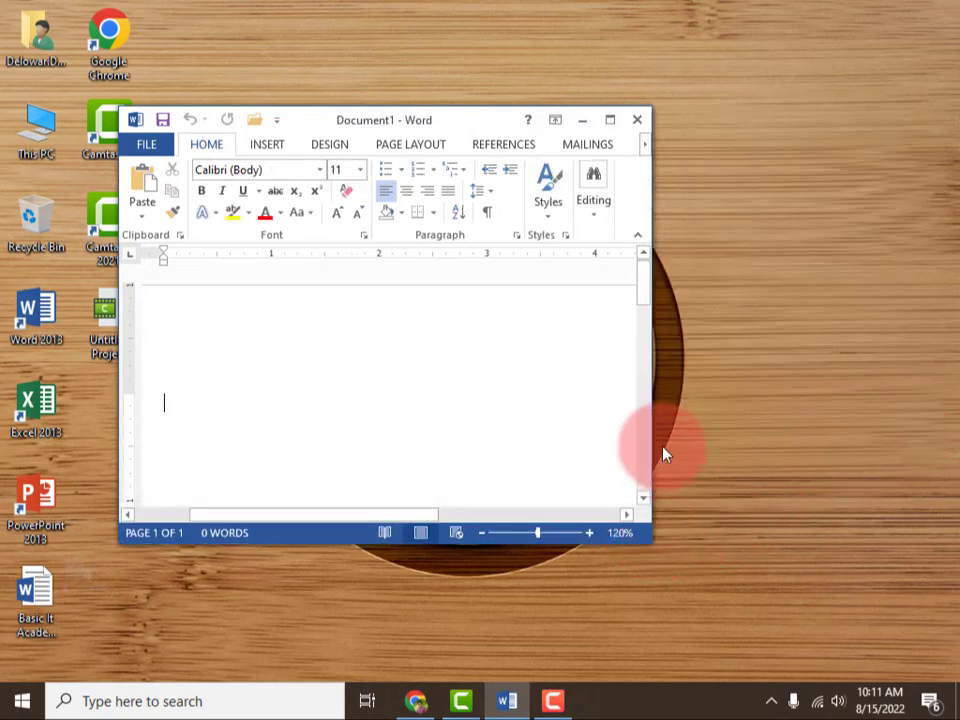
pyautogui.moveTo(652, 427); pyautogui.dragTo(848, 426)
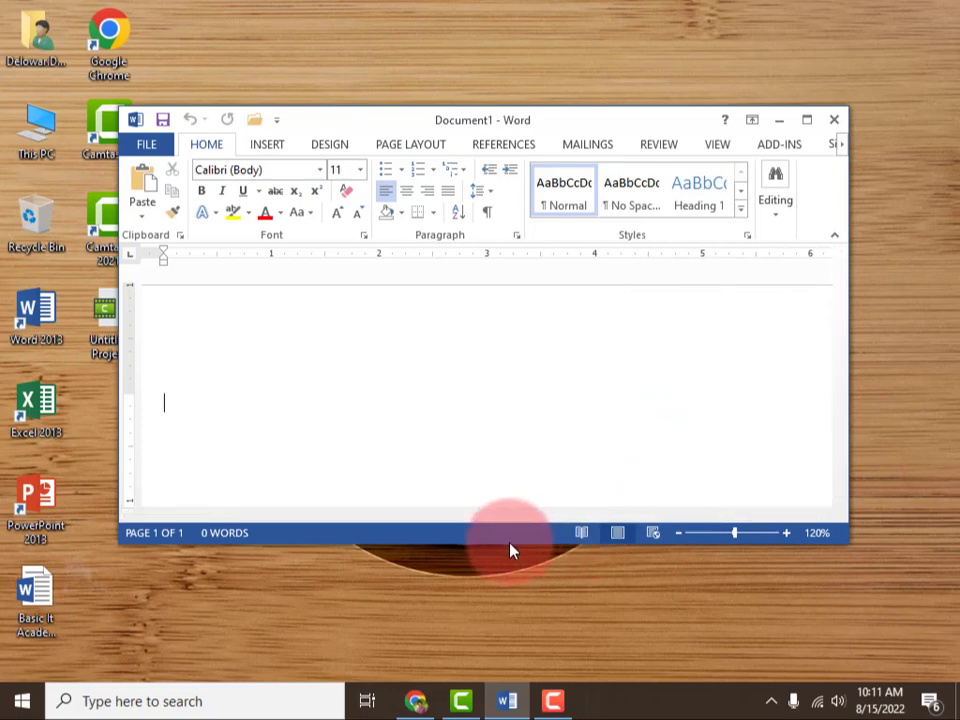
pyautogui.moveTo(508, 546); pyautogui.dragTo(501, 628)
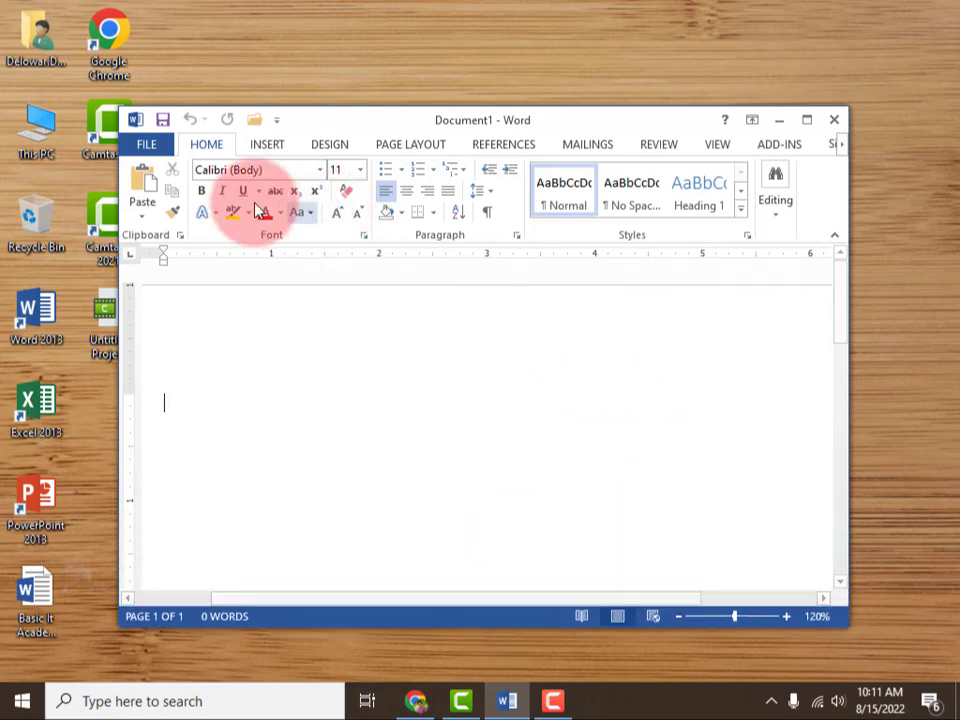
pyautogui.click(807, 122)
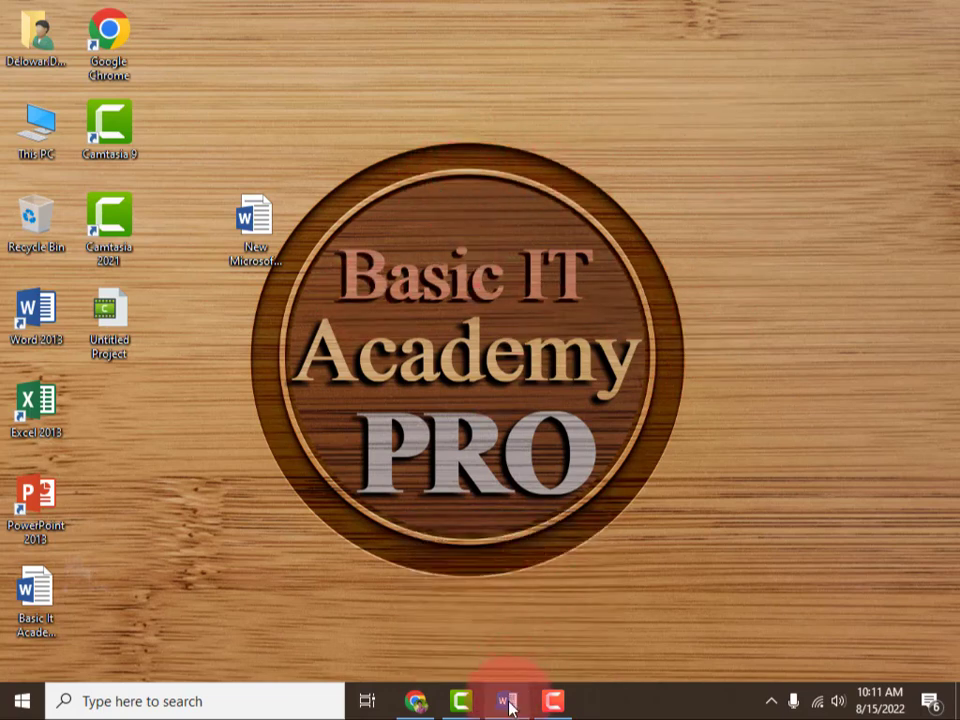
# Step: Restore Document1 from the taskbar and close Ribbon Display Options without changing anything
pyautogui.moveTo(509, 706)
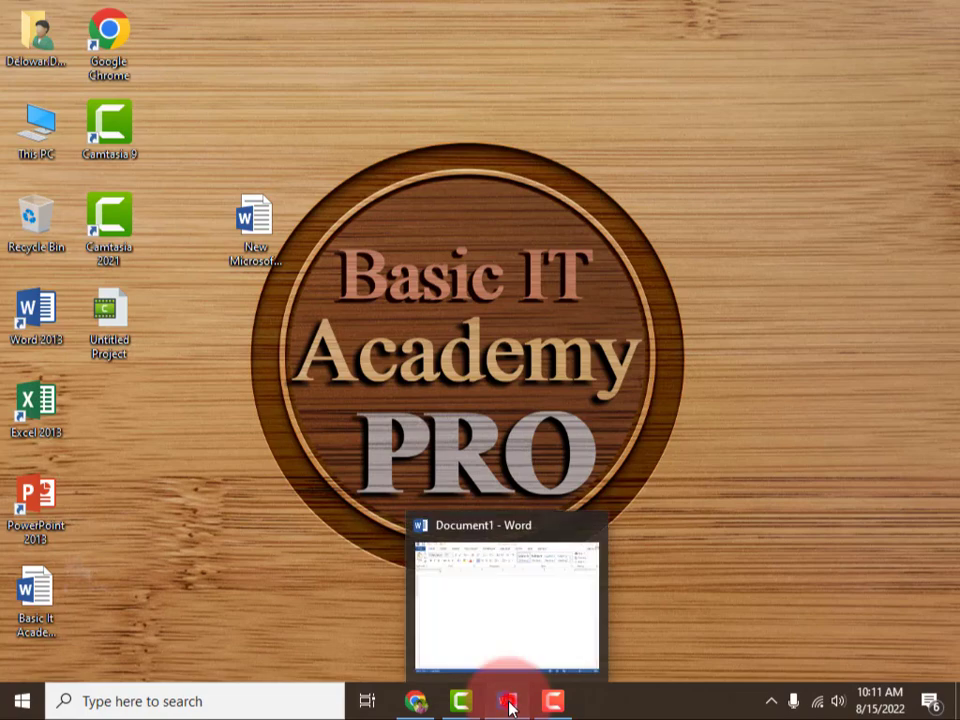
pyautogui.click(509, 706)
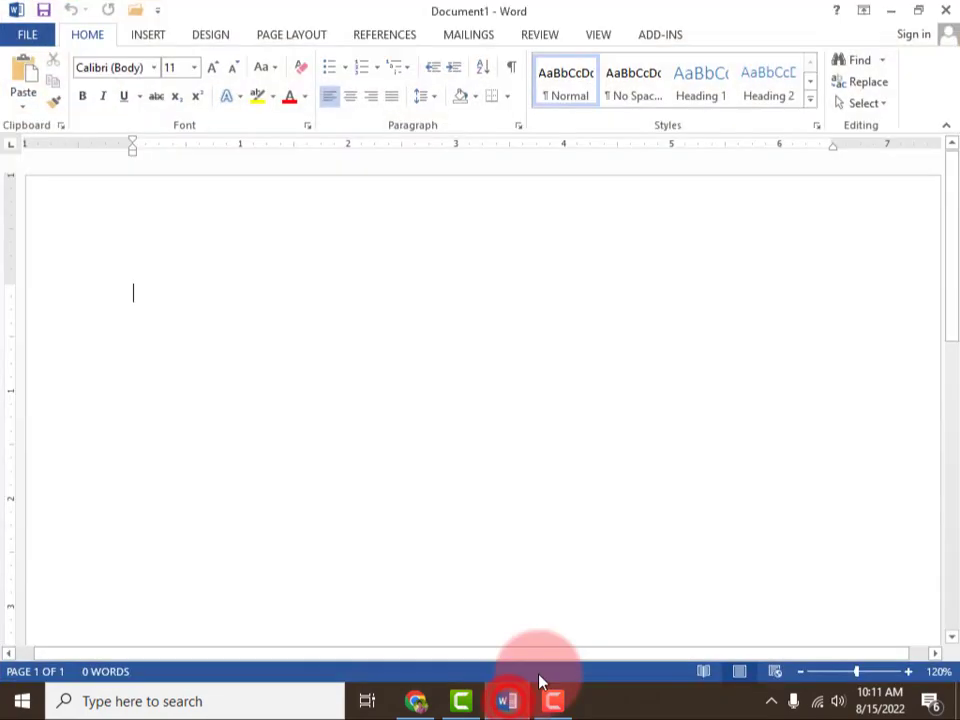
pyautogui.click(865, 12)
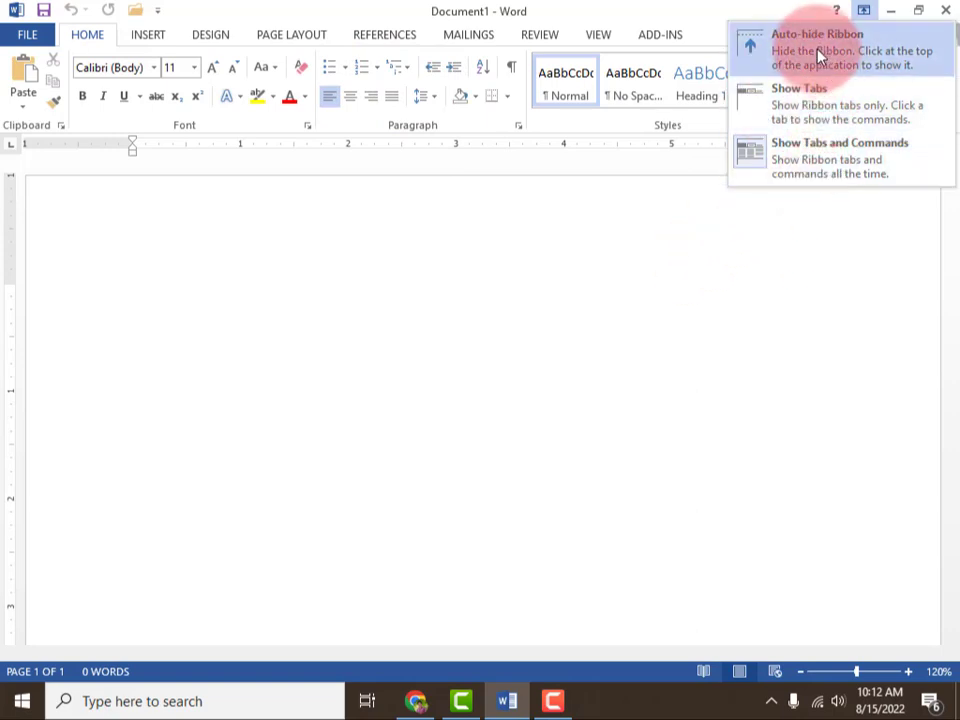
pyautogui.click(726, 254)
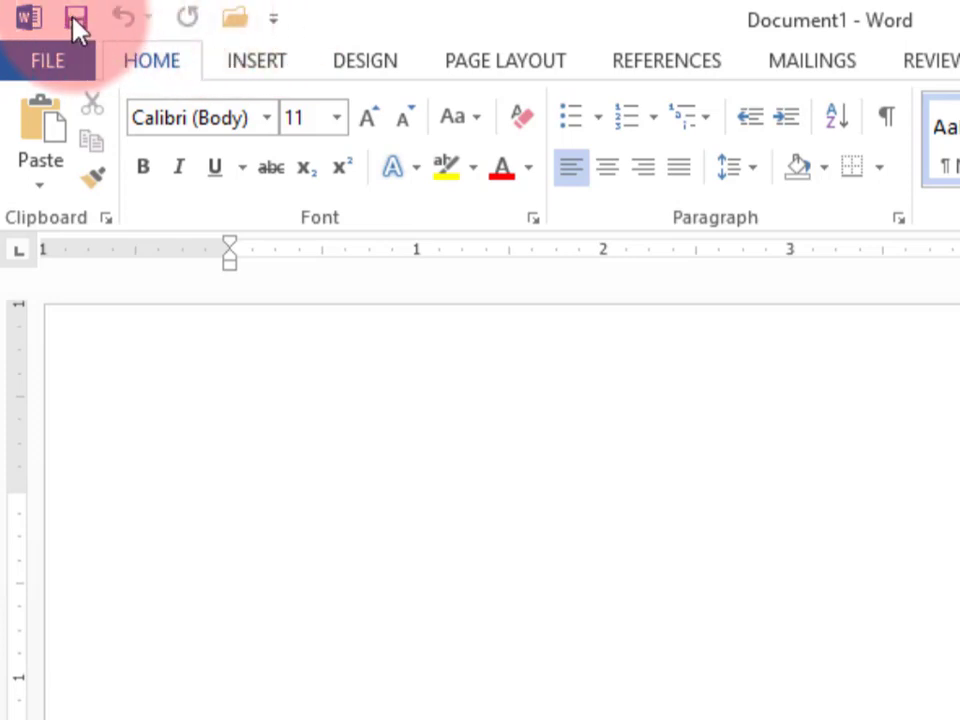
# Step: Add Spelling & Grammar and Draw Table to the Quick Access Toolbar
pyautogui.click(270, 22)
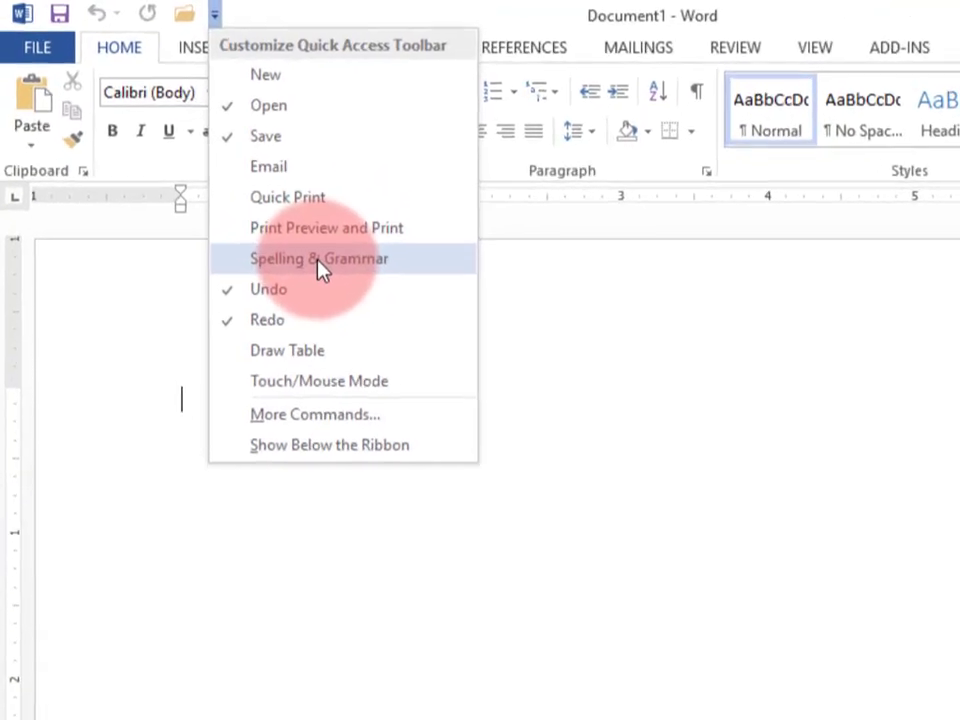
pyautogui.click(298, 270)
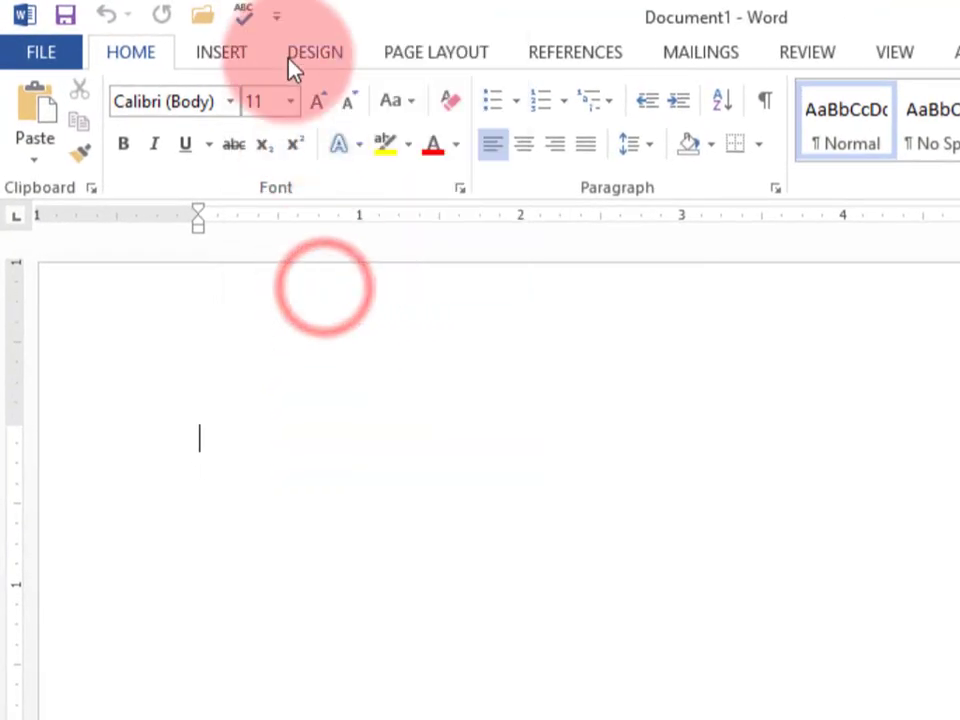
pyautogui.click(275, 16)
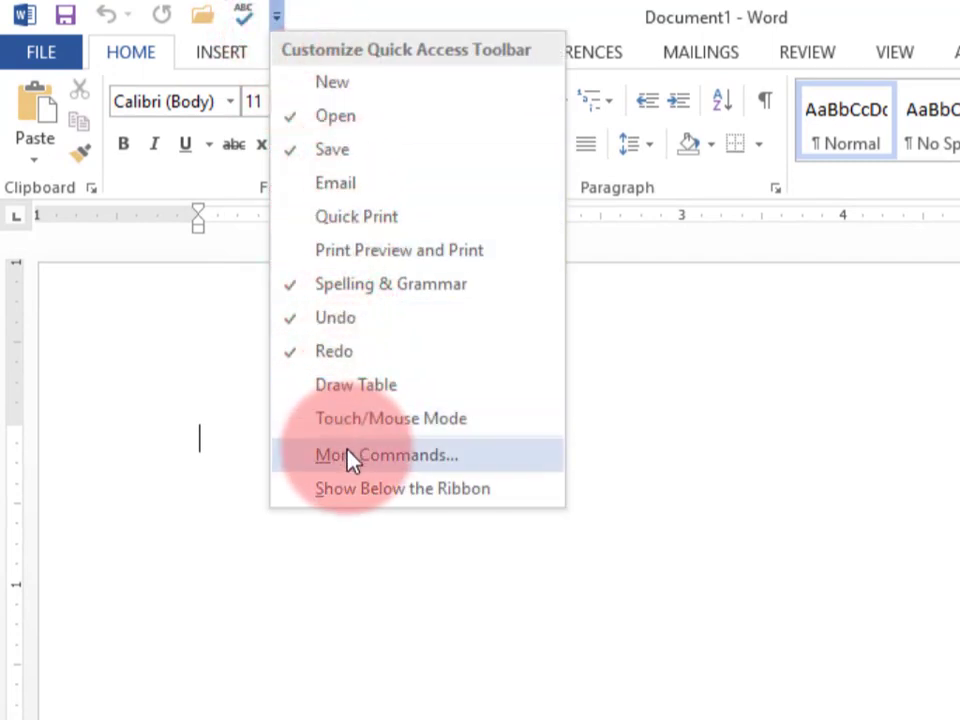
pyautogui.click(418, 393)
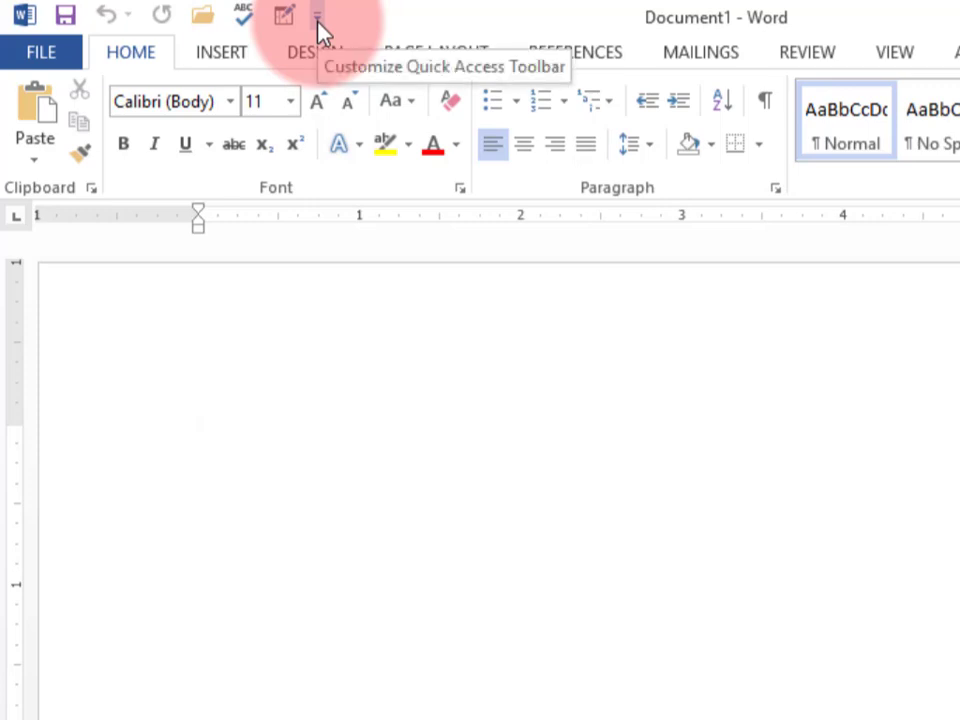
# Step: Remove Draw Table, Spelling & Grammar and Open from the Quick Access Toolbar
pyautogui.click(317, 18)
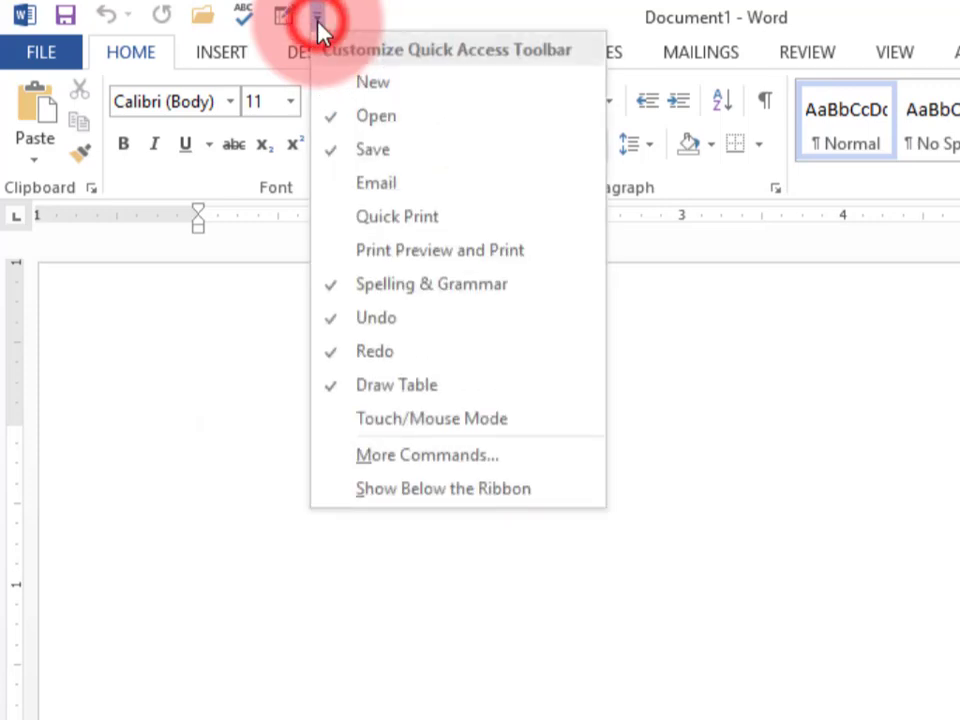
pyautogui.click(340, 390)
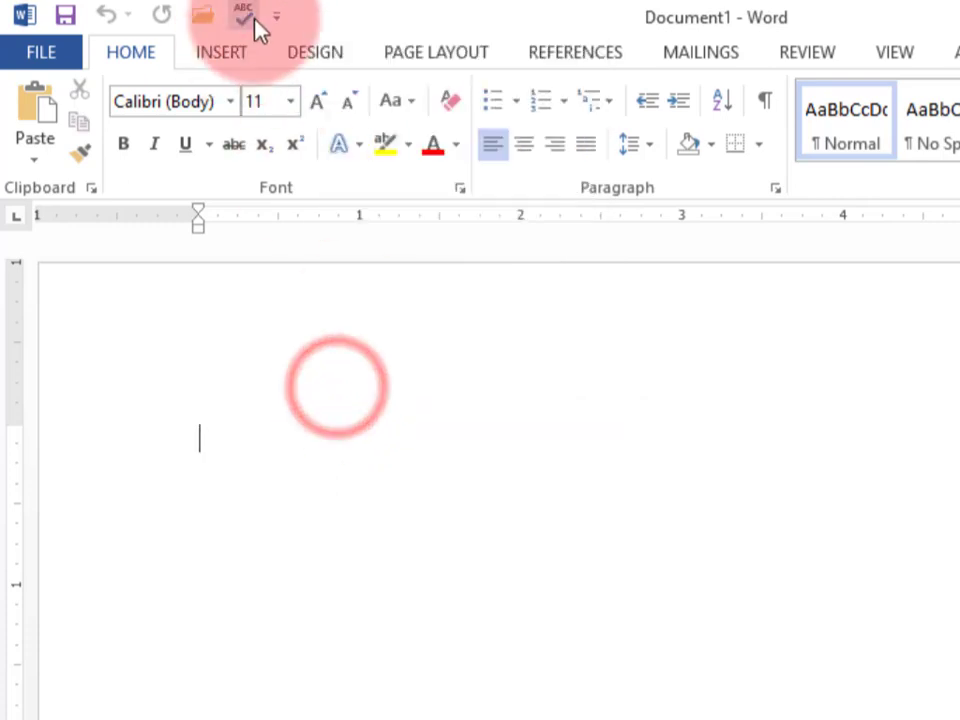
pyautogui.click(281, 18)
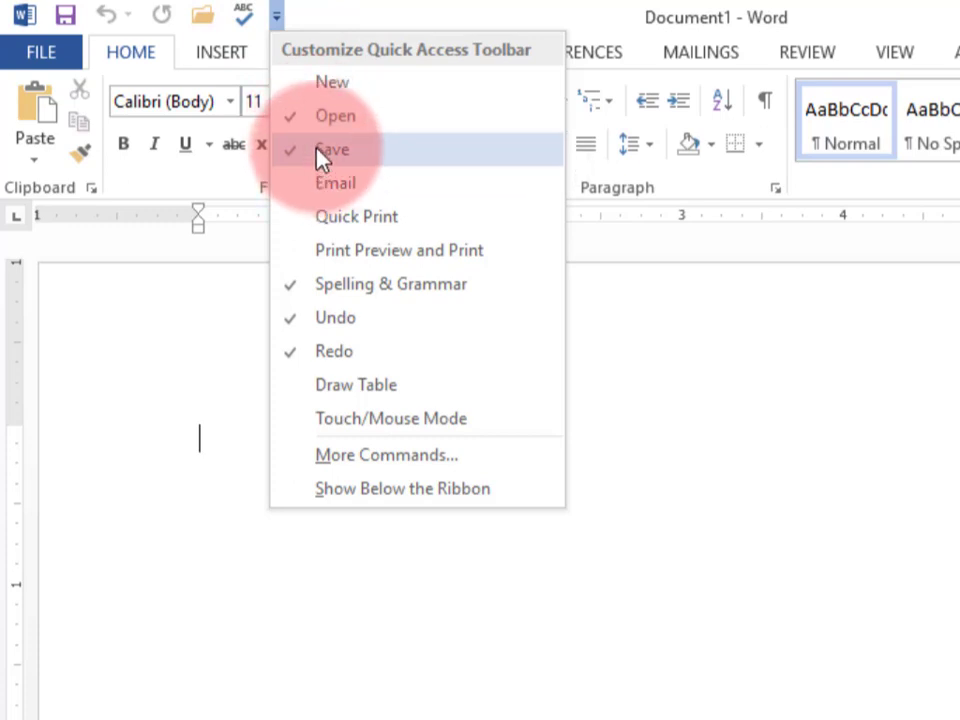
pyautogui.click(327, 290)
pyautogui.click(236, 18)
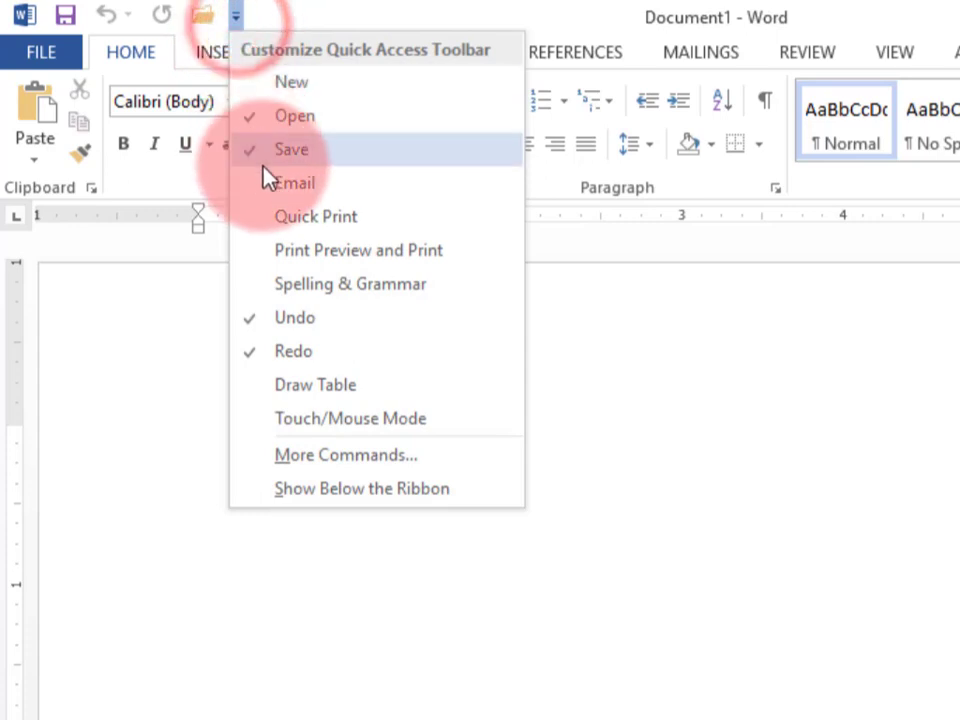
pyautogui.click(279, 122)
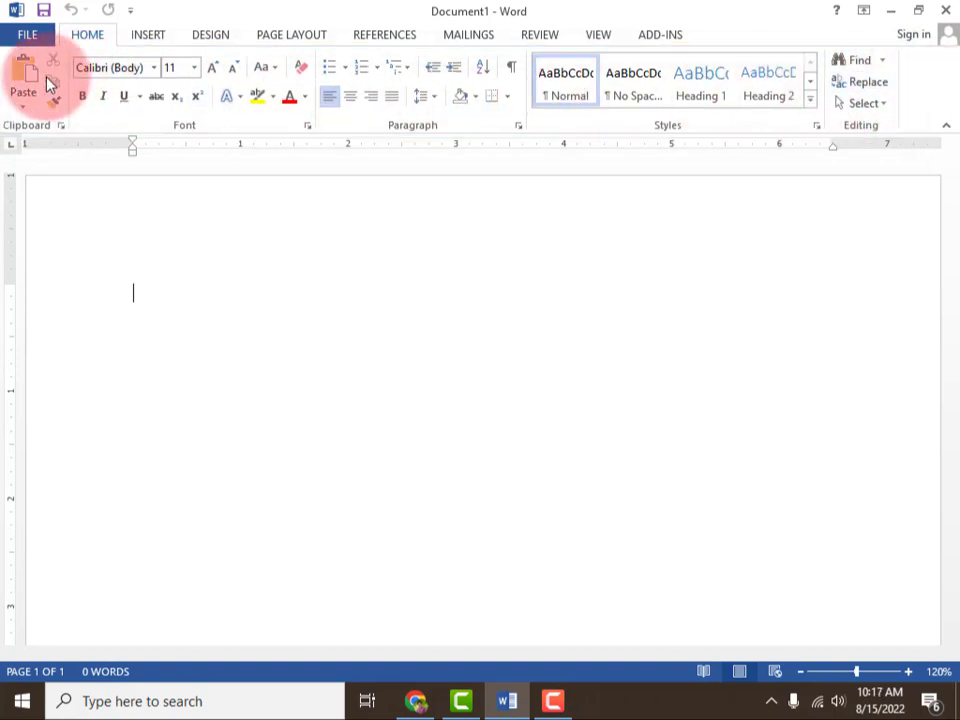
pyautogui.click(152, 36)
pyautogui.click(216, 35)
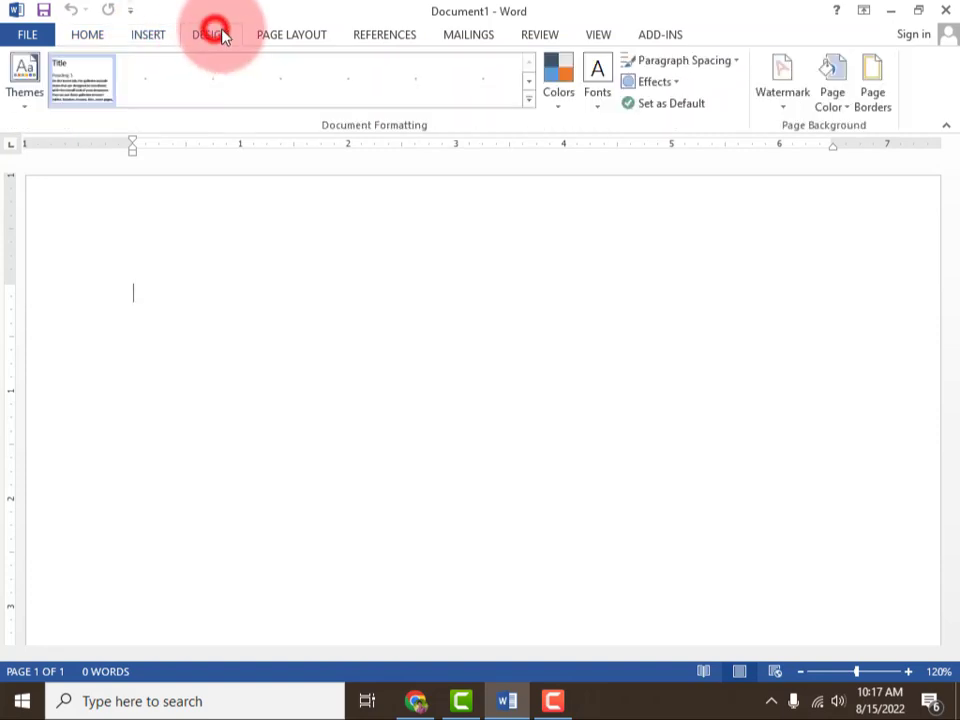
pyautogui.click(272, 36)
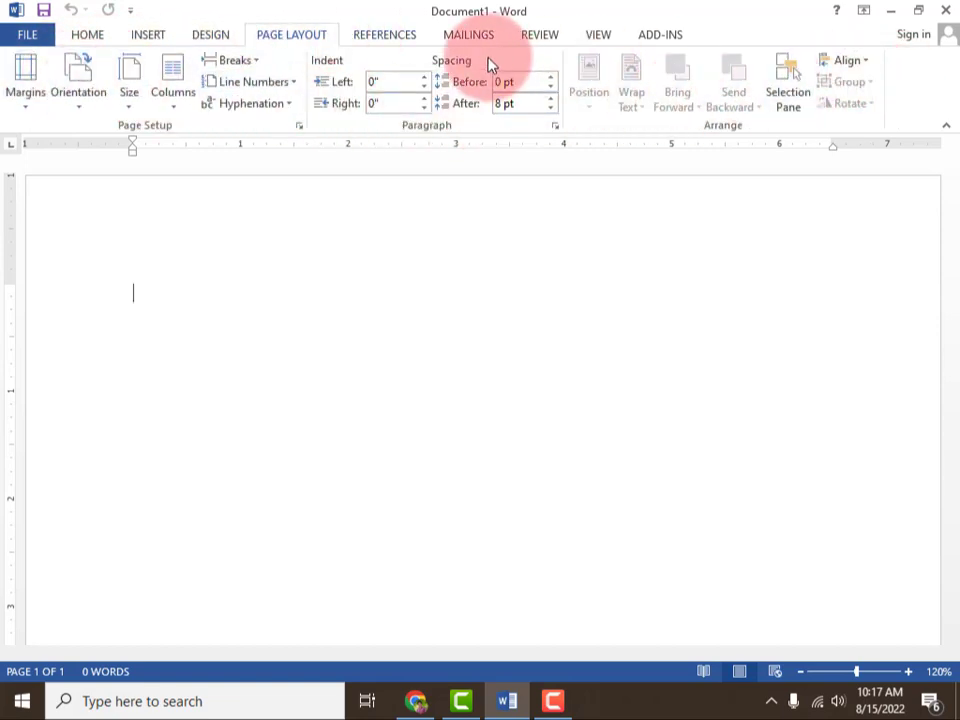
pyautogui.click(370, 38)
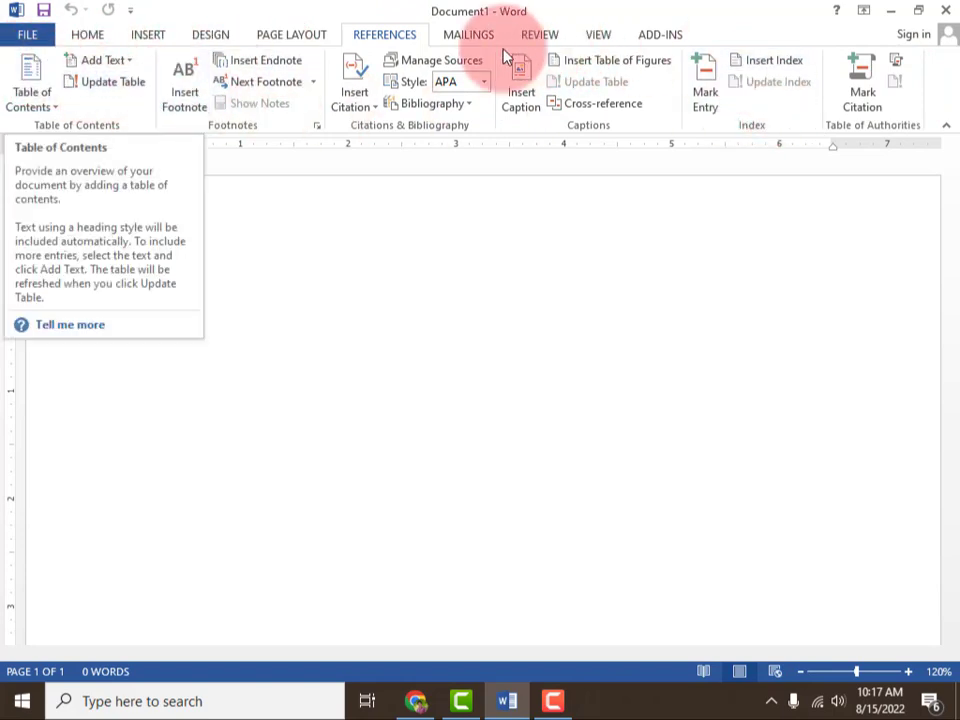
pyautogui.click(466, 36)
pyautogui.click(530, 36)
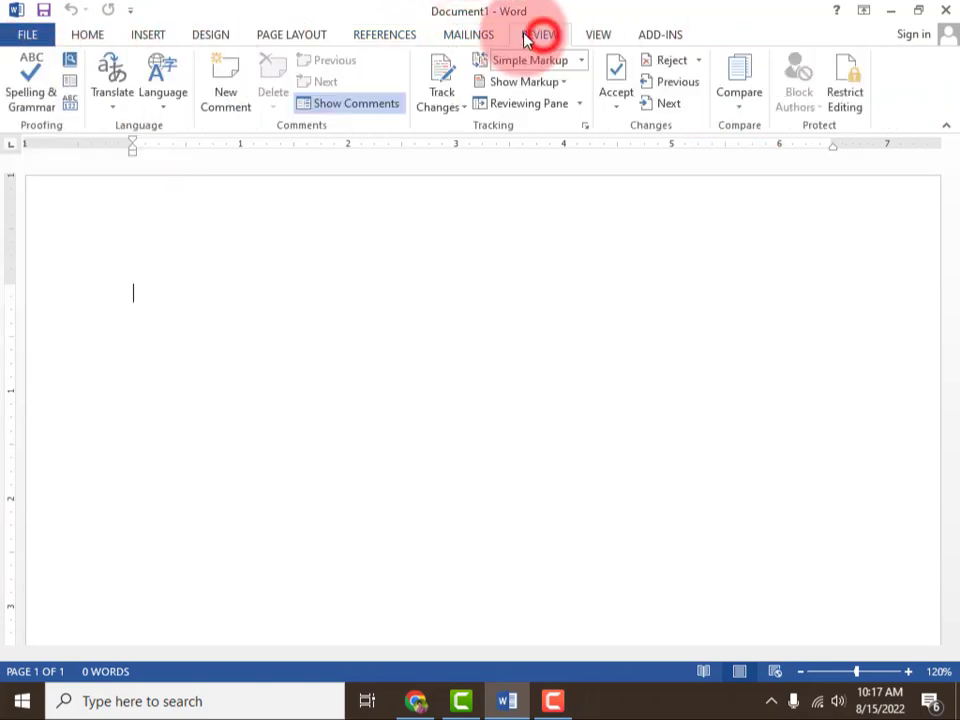
pyautogui.click(88, 36)
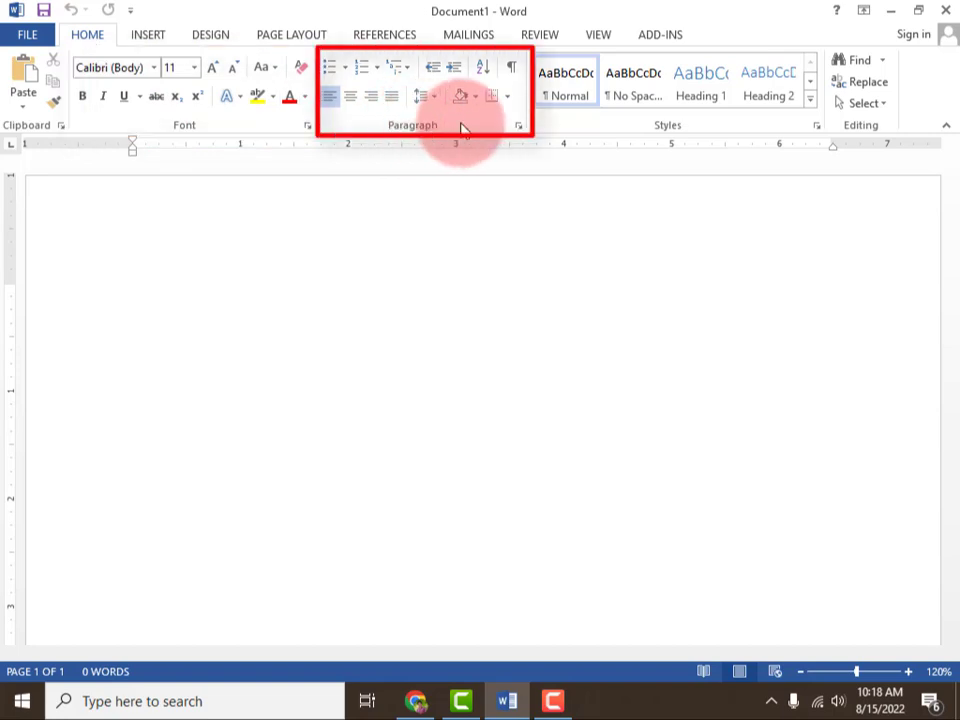
pyautogui.click(310, 129)
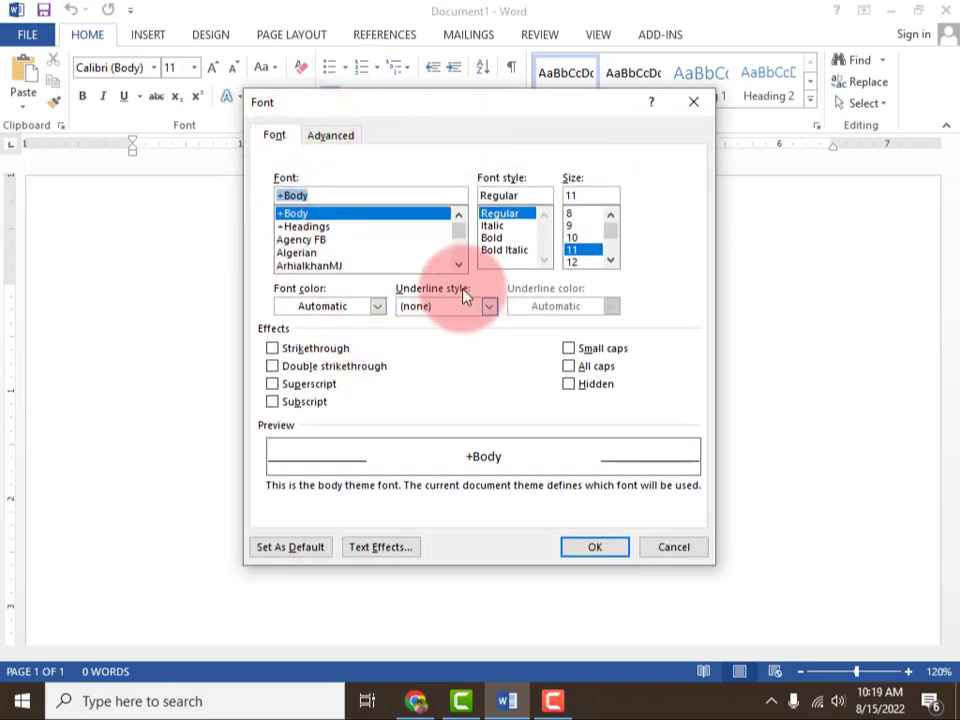
pyautogui.click(330, 137)
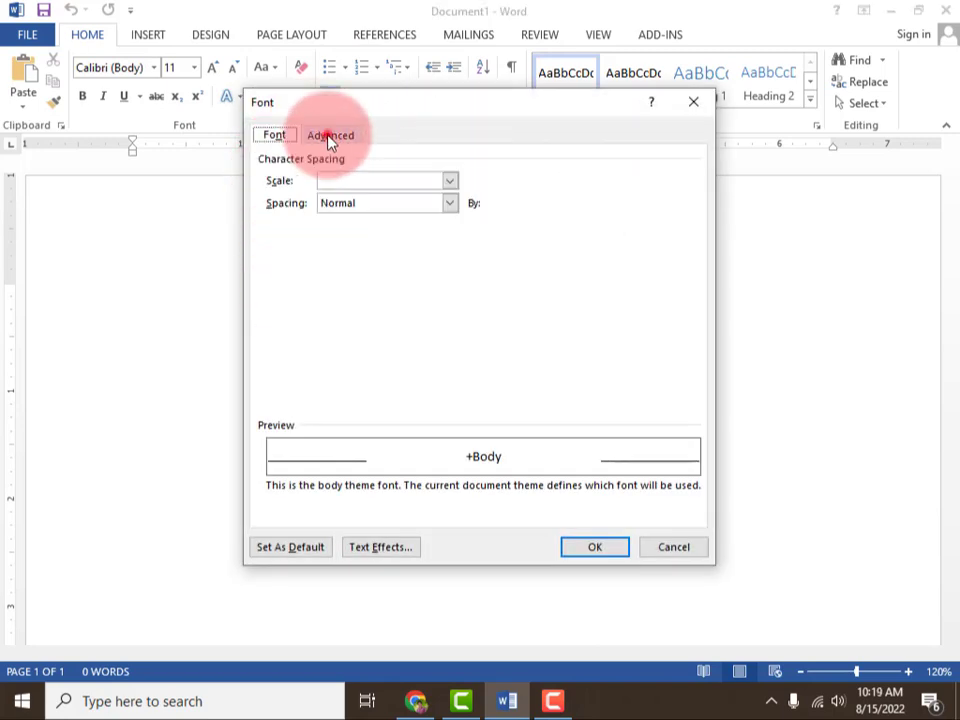
pyautogui.click(272, 135)
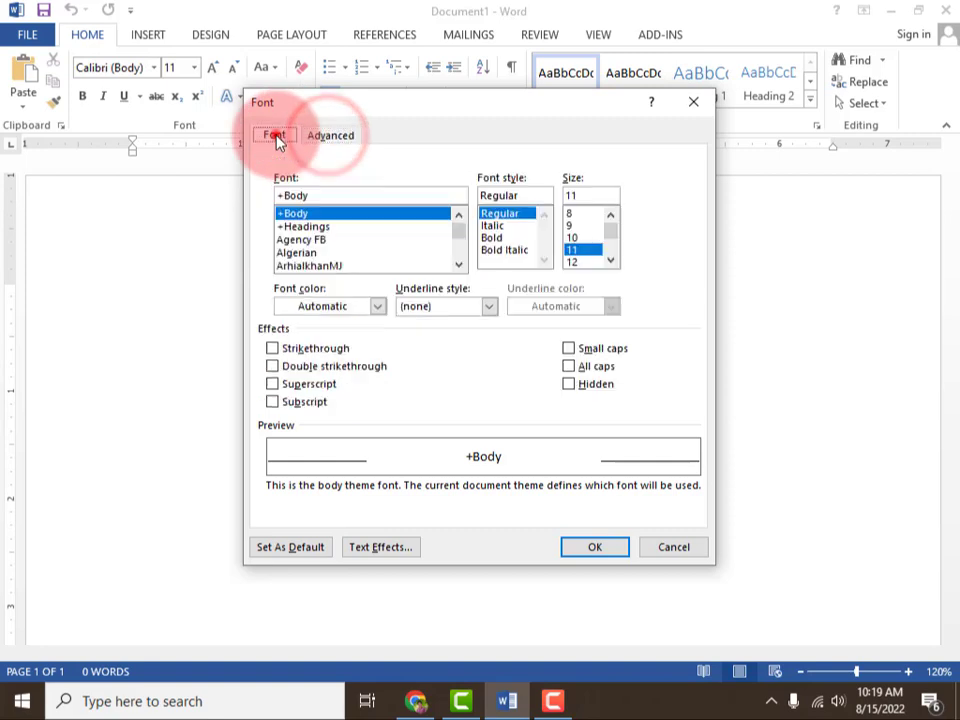
pyautogui.click(691, 101)
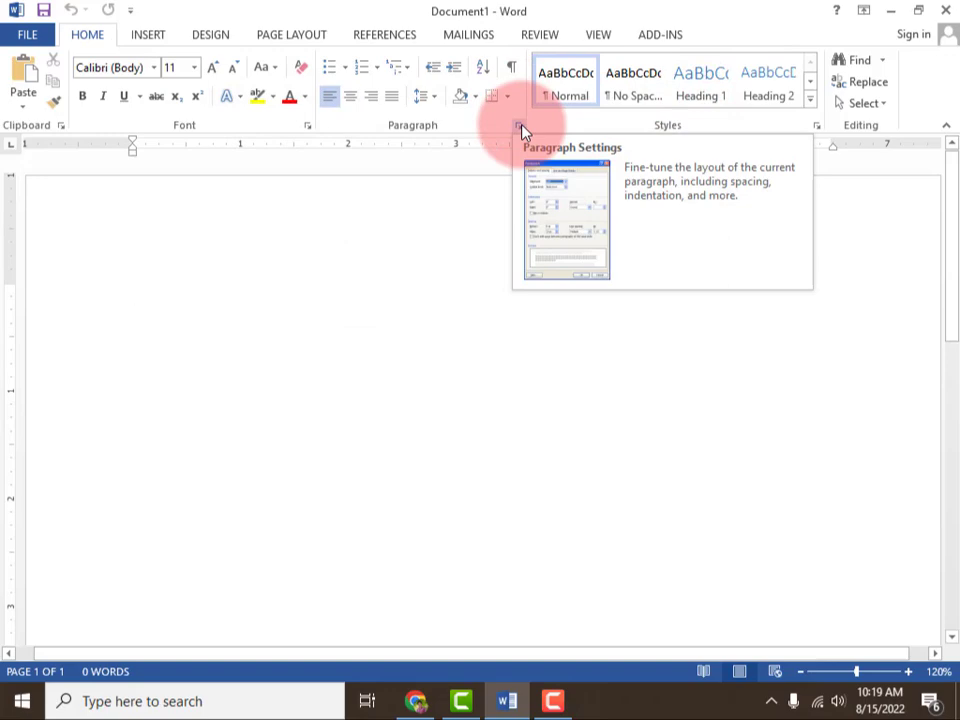
pyautogui.click(519, 125)
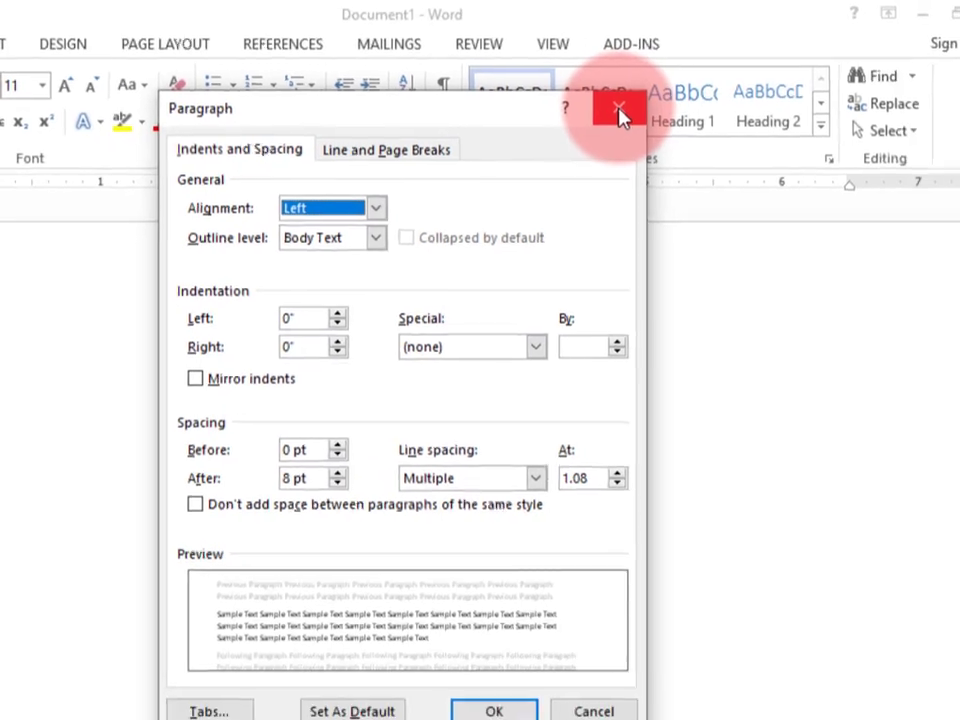
pyautogui.click(740, 130)
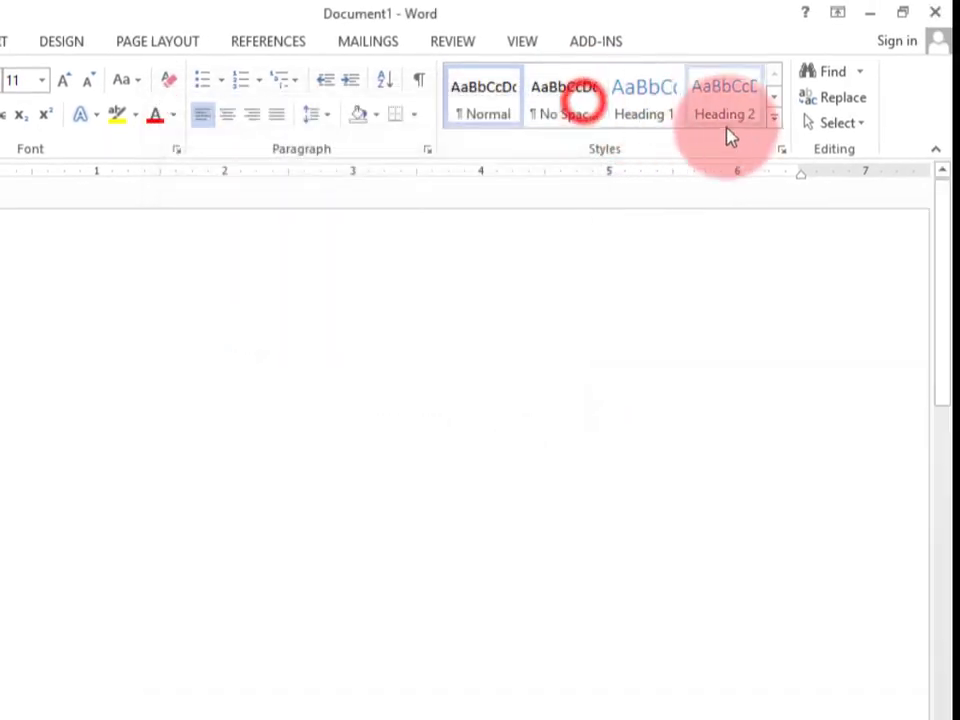
pyautogui.click(782, 148)
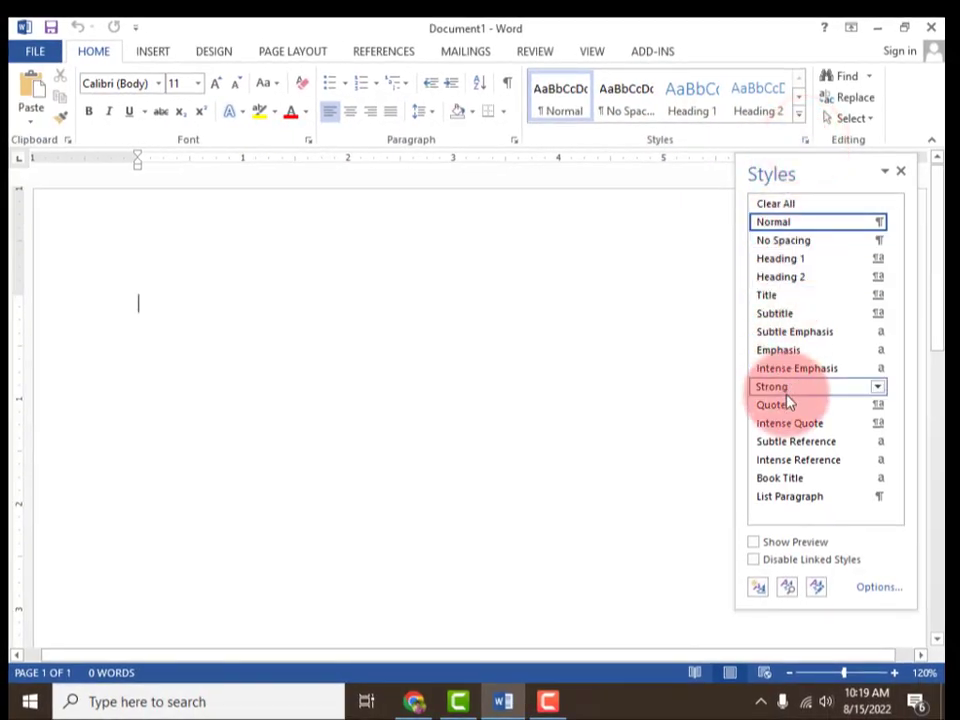
pyautogui.click(901, 175)
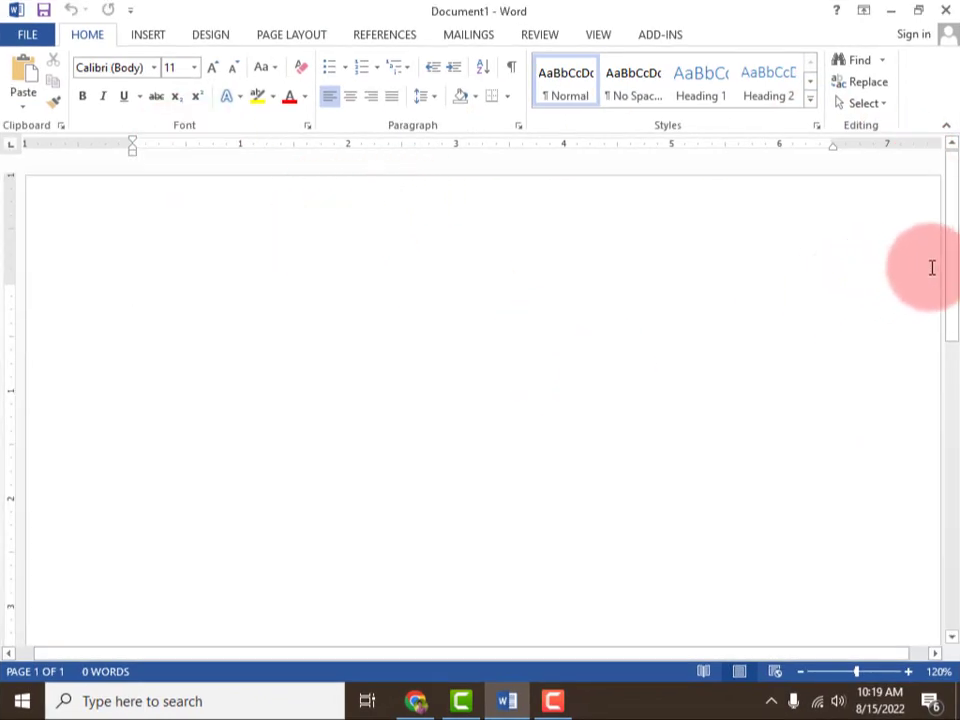
pyautogui.moveTo(953, 217)
pyautogui.mouseDown()
pyautogui.moveTo(953, 568)
pyautogui.moveTo(953, 178)
pyautogui.moveTo(951, 411)
pyautogui.moveTo(953, 330)
pyautogui.mouseUp()
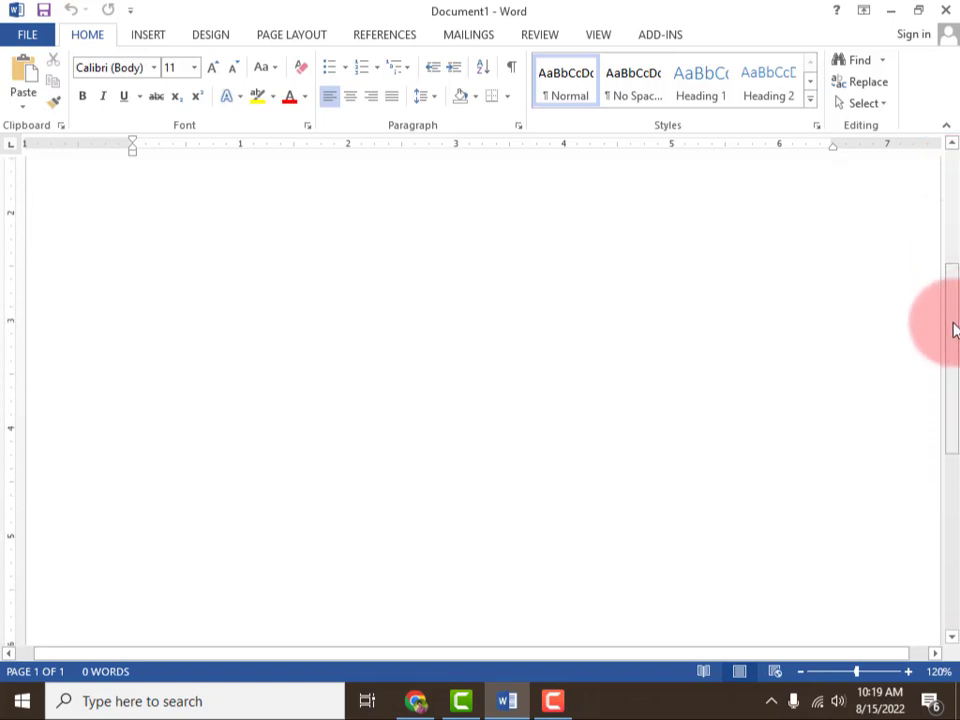
pyautogui.moveTo(950, 320); pyautogui.dragTo(943, 199)
# Step: Scroll the blank page and drag across its lower area
pyautogui.scroll(-5, 814, 259)
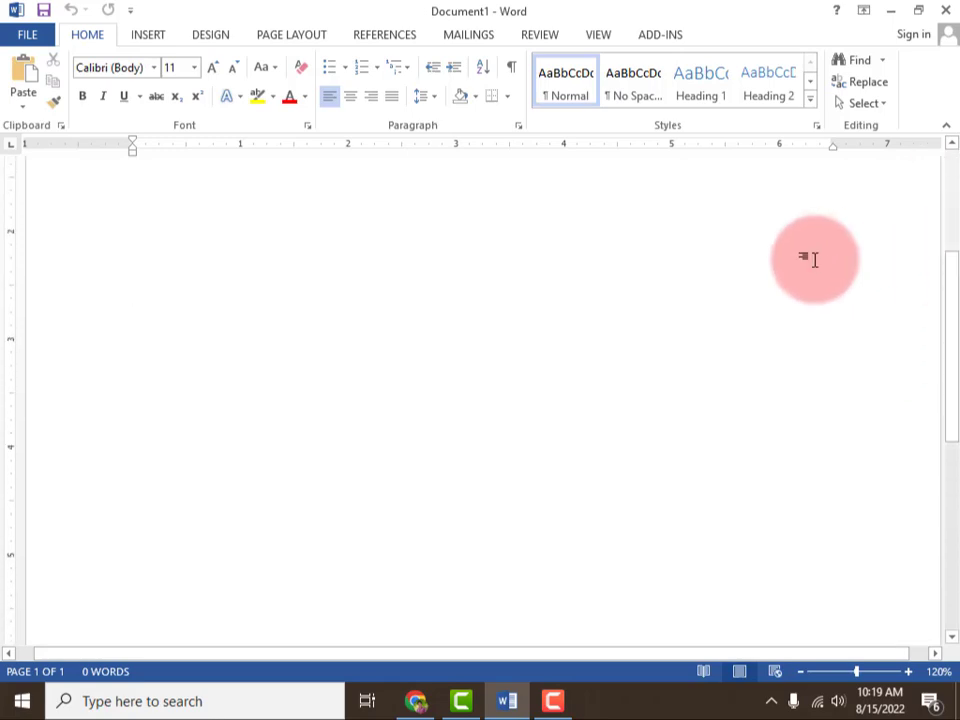
pyautogui.scroll(-4, 814, 259)
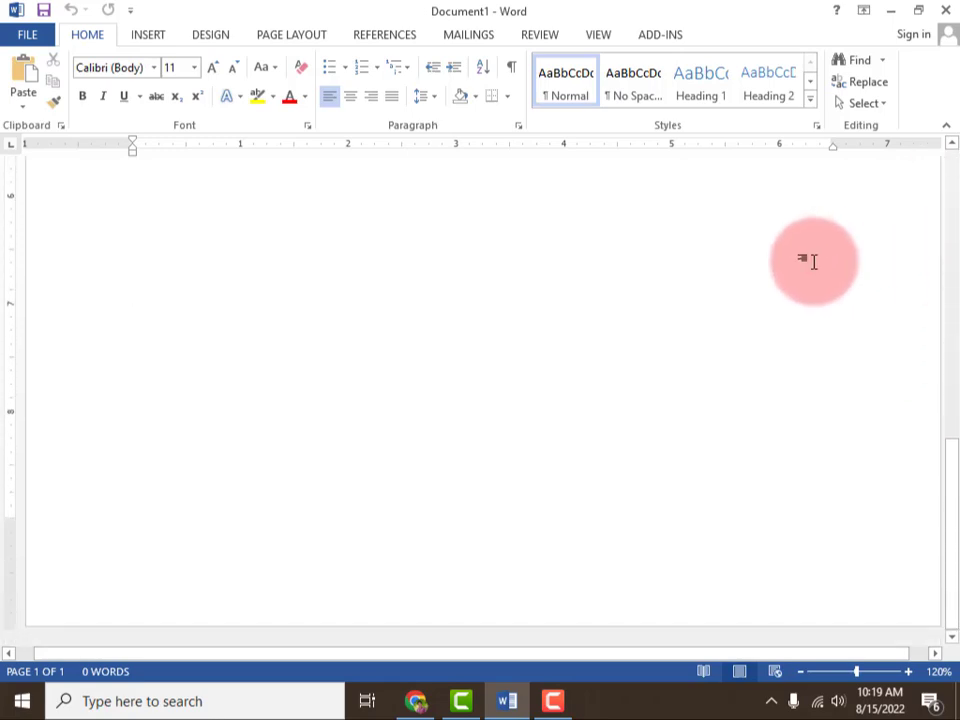
pyautogui.scroll(9, 814, 261)
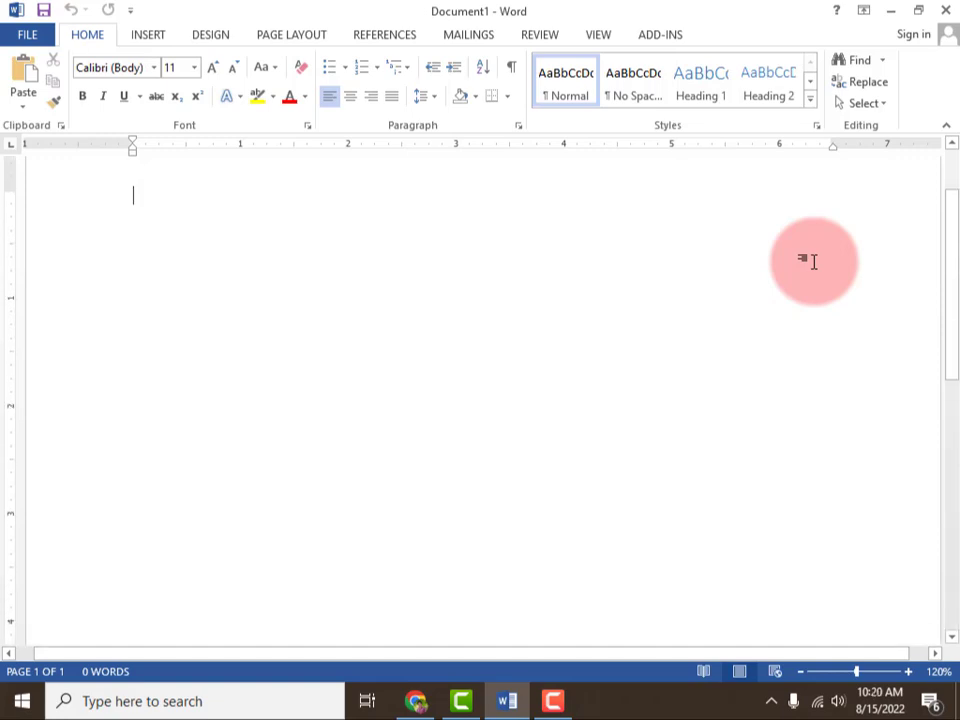
pyautogui.scroll(-9, 812, 263)
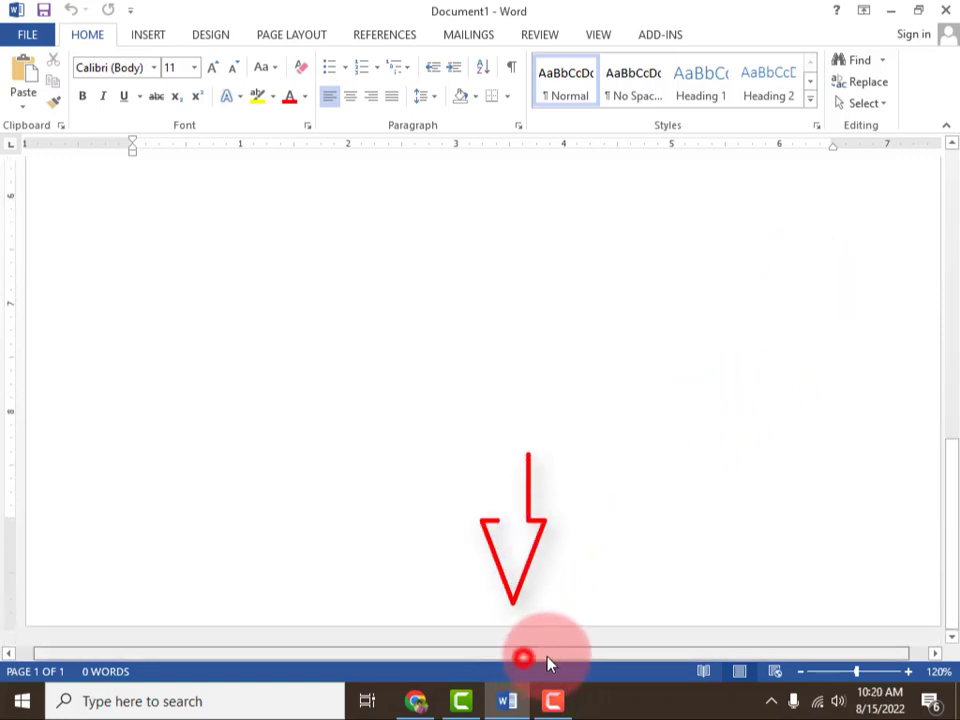
pyautogui.click(521, 655)
pyautogui.moveTo(548, 673)
pyautogui.mouseDown()
pyautogui.moveTo(349, 671)
pyautogui.moveTo(658, 690)
pyautogui.moveTo(695, 666)
pyautogui.moveTo(505, 657)
pyautogui.moveTo(950, 643)
pyautogui.mouseUp()
pyautogui.click(950, 643)
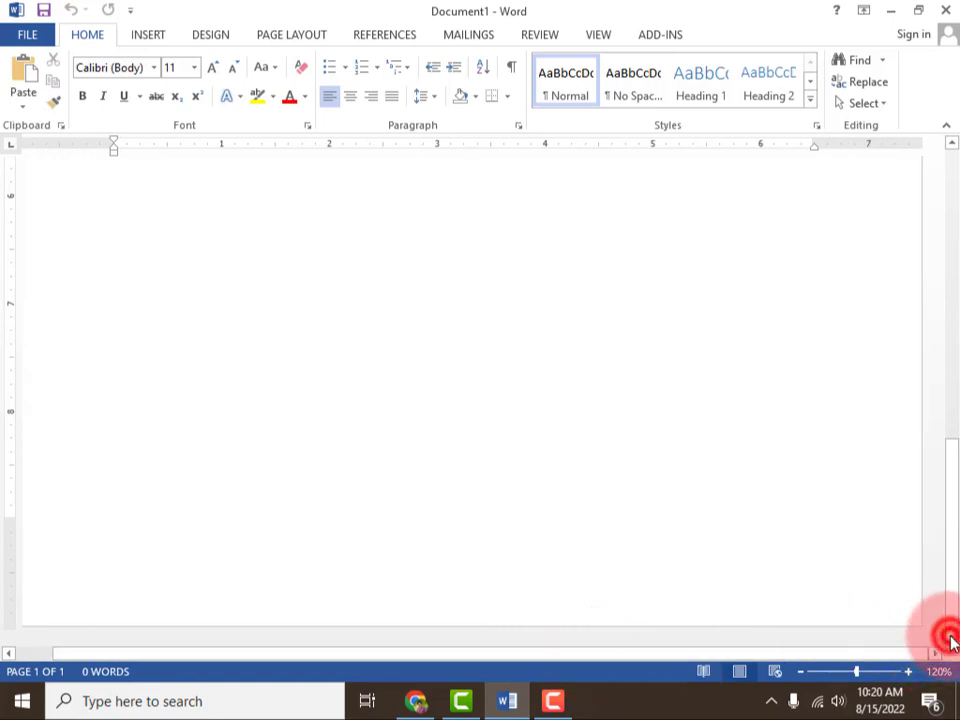
pyautogui.click(952, 143)
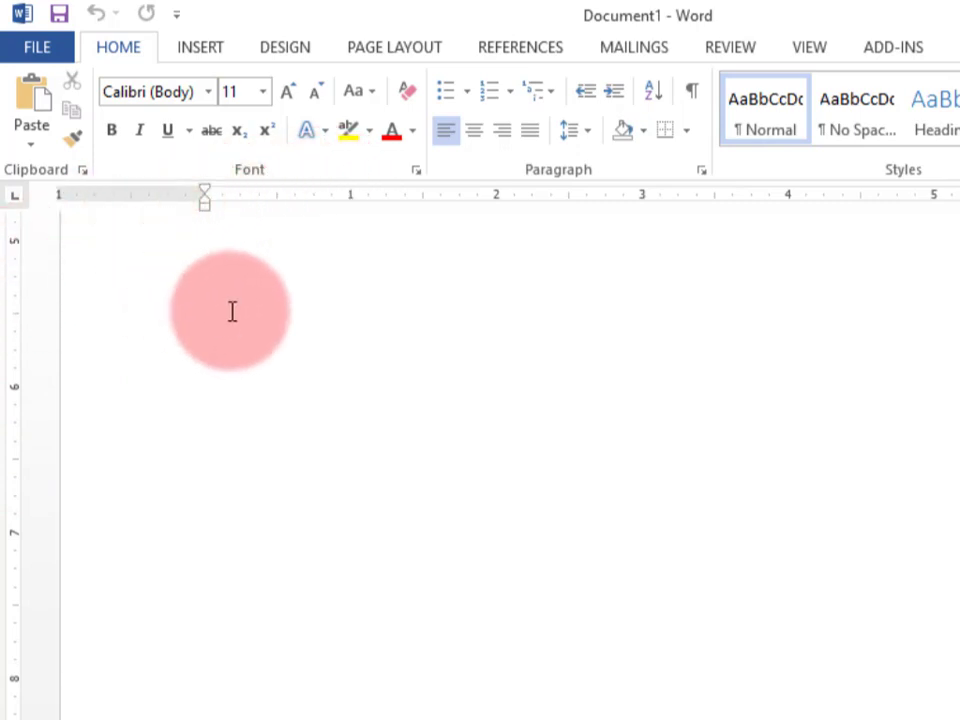
# Step: Set the cursor near the top, then use click-and-type midway down the page
pyautogui.scroll(3, 232, 311)
pyautogui.scroll(5, 232, 311)
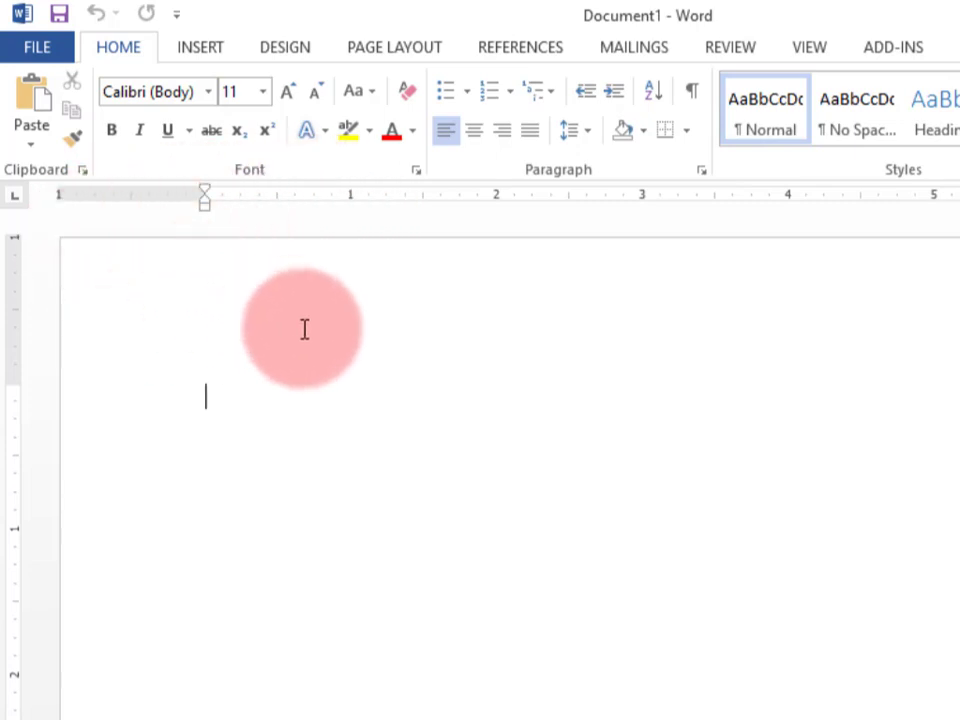
pyautogui.click(207, 394)
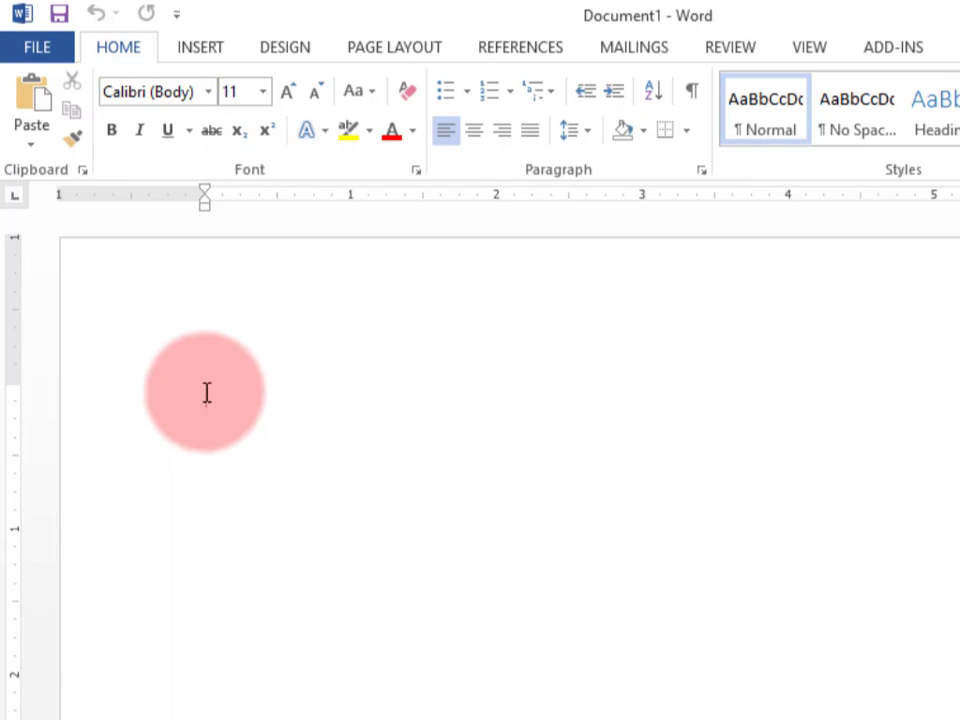
pyautogui.doubleClick(514, 501)
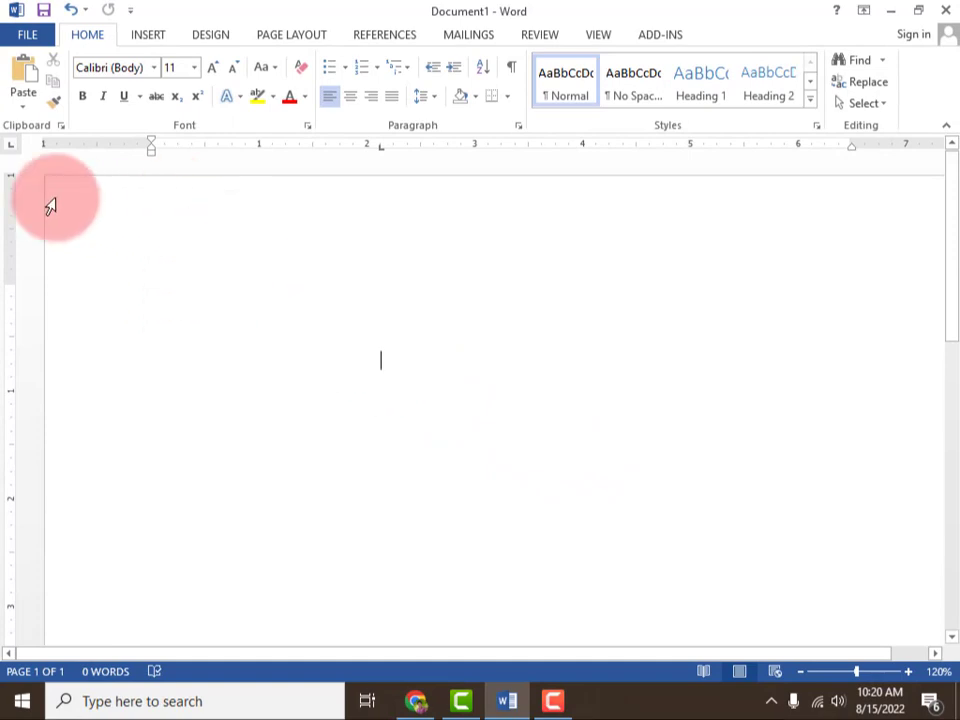
# Step: Undo the click-and-type position and enter =rand() to insert sample paragraphs
pyautogui.hotkey('ctrl', 'z')
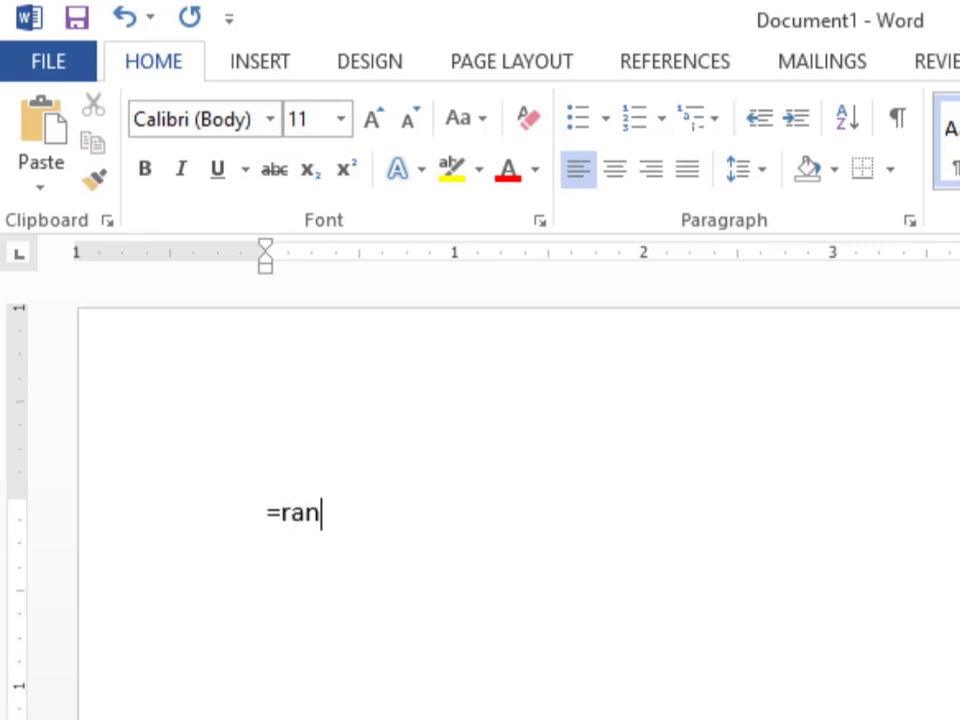
pyautogui.write('d(')
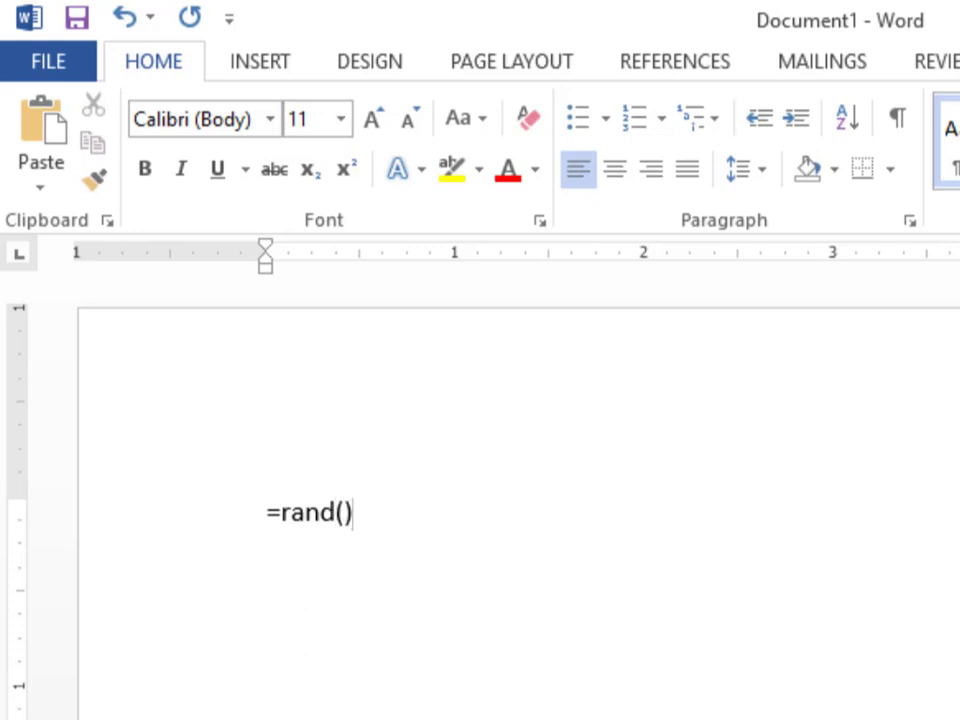
pyautogui.press('Return')
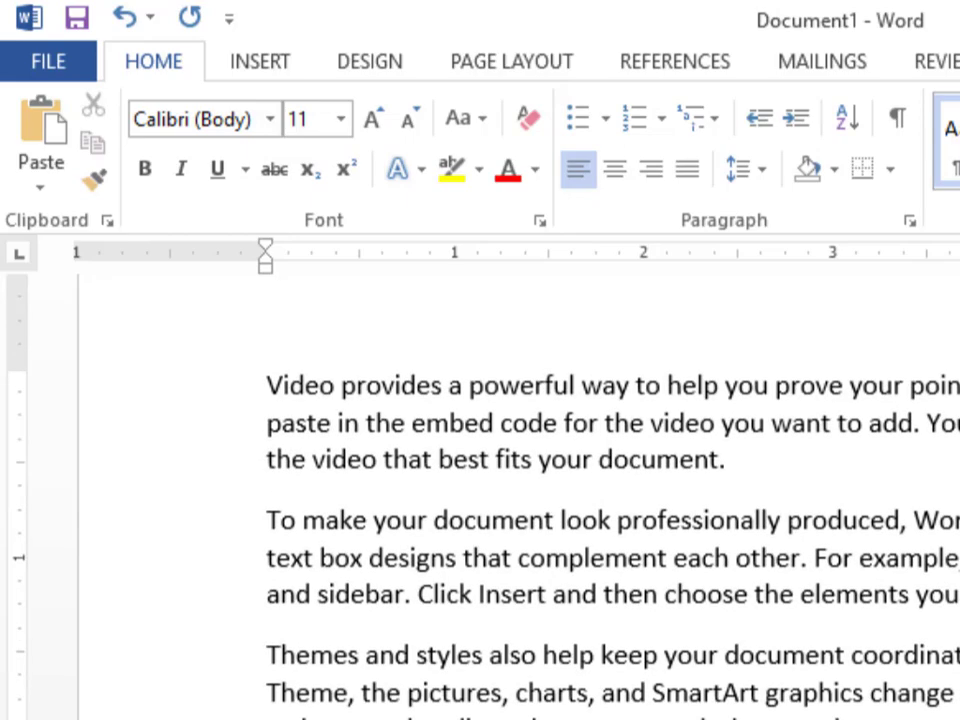
# Step: Select the words 'Video provides' in the first paragraph, then deselect them
pyautogui.scroll(-3, 895, 525)
pyautogui.scroll(6, 895, 525)
pyautogui.click(895, 525)
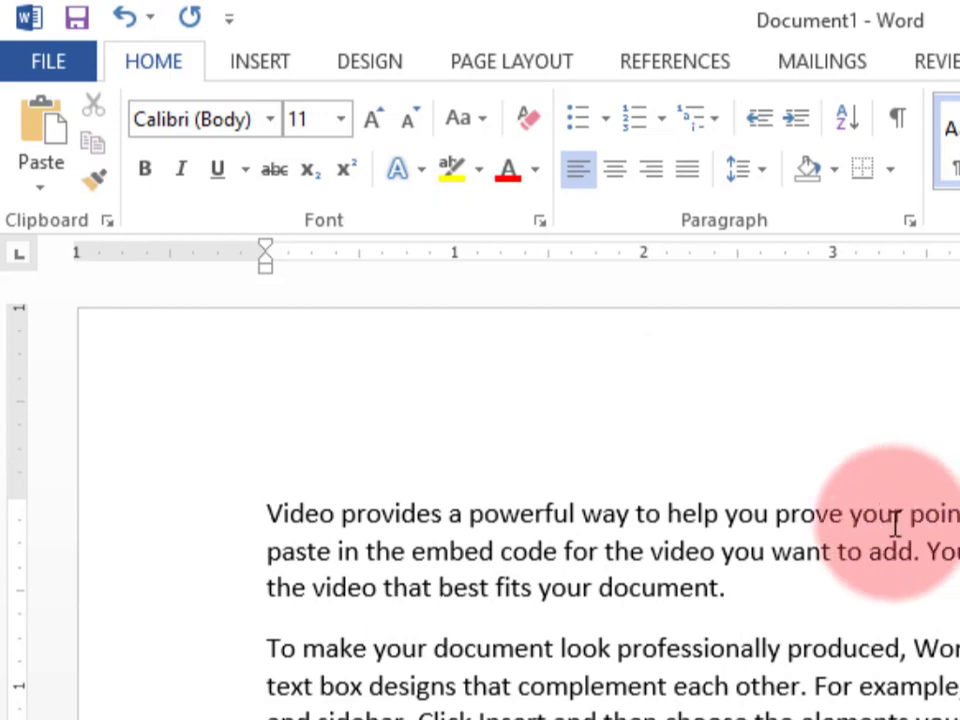
pyautogui.scroll(-3, 895, 525)
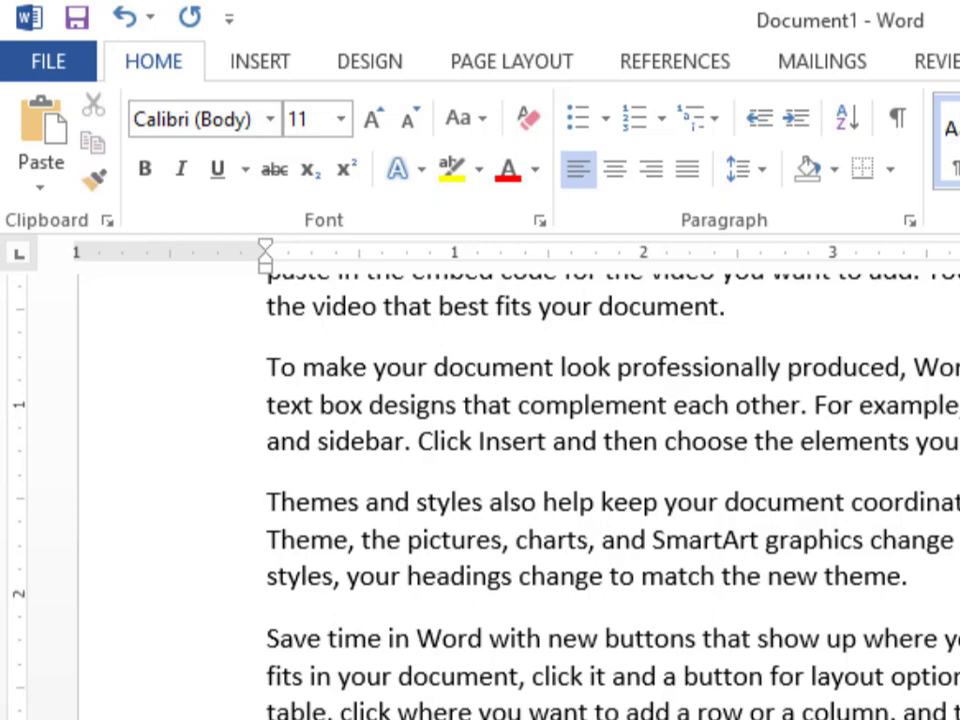
pyautogui.click(880, 714)
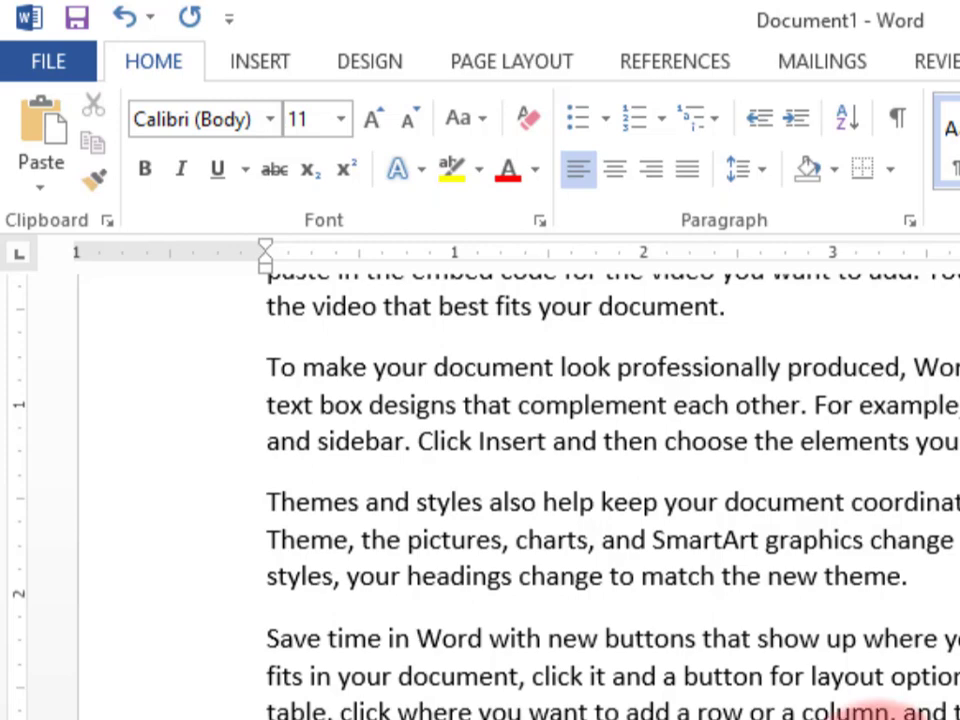
pyautogui.scroll(3, 880, 712)
pyautogui.scroll(-2, 900, 705)
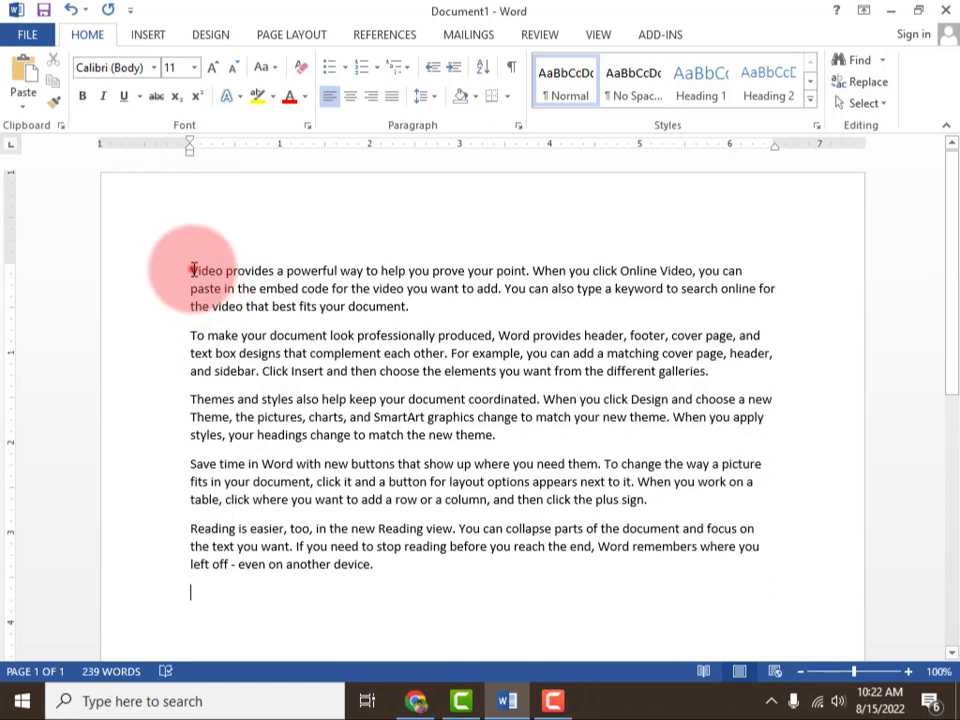
pyautogui.moveTo(193, 270); pyautogui.dragTo(276, 266)
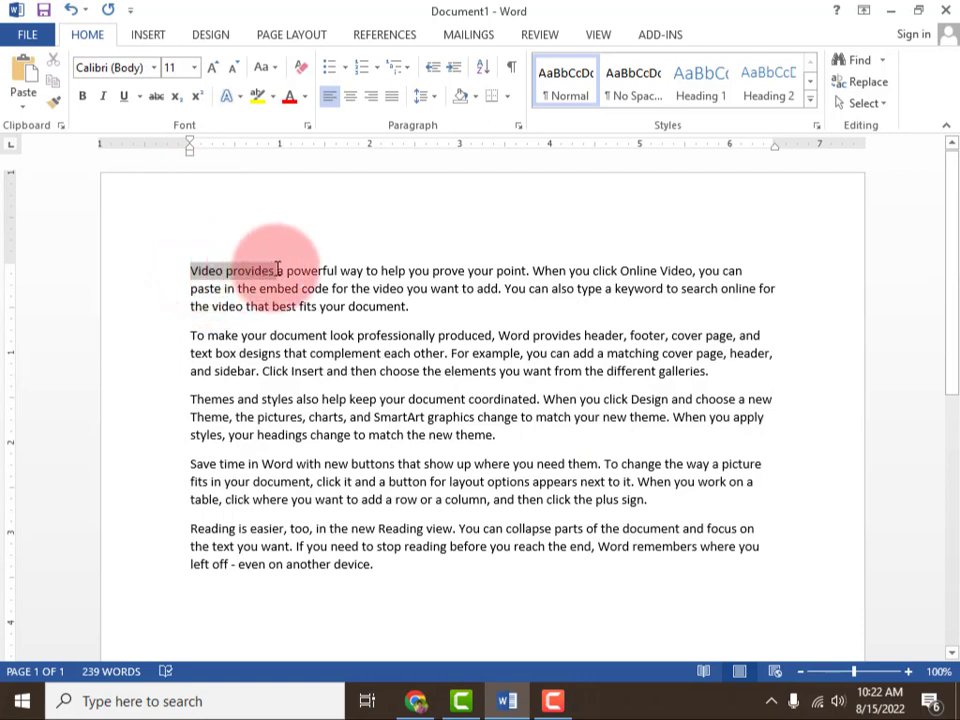
pyautogui.click(548, 234)
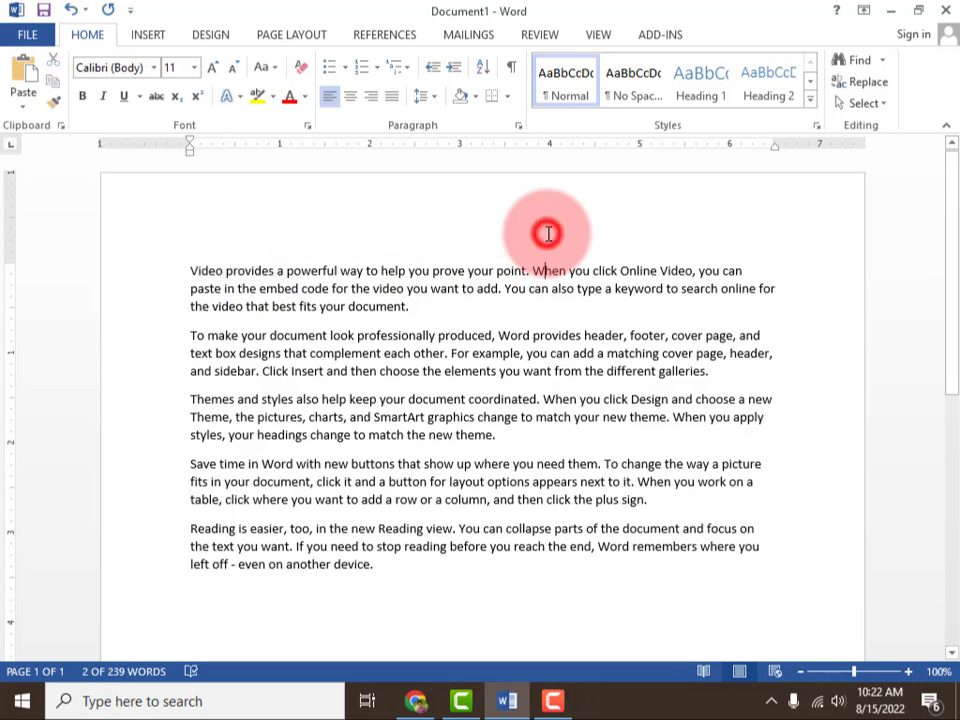
# Step: Drag-select the whole first paragraph starting before 'Video'
pyautogui.click(192, 270)
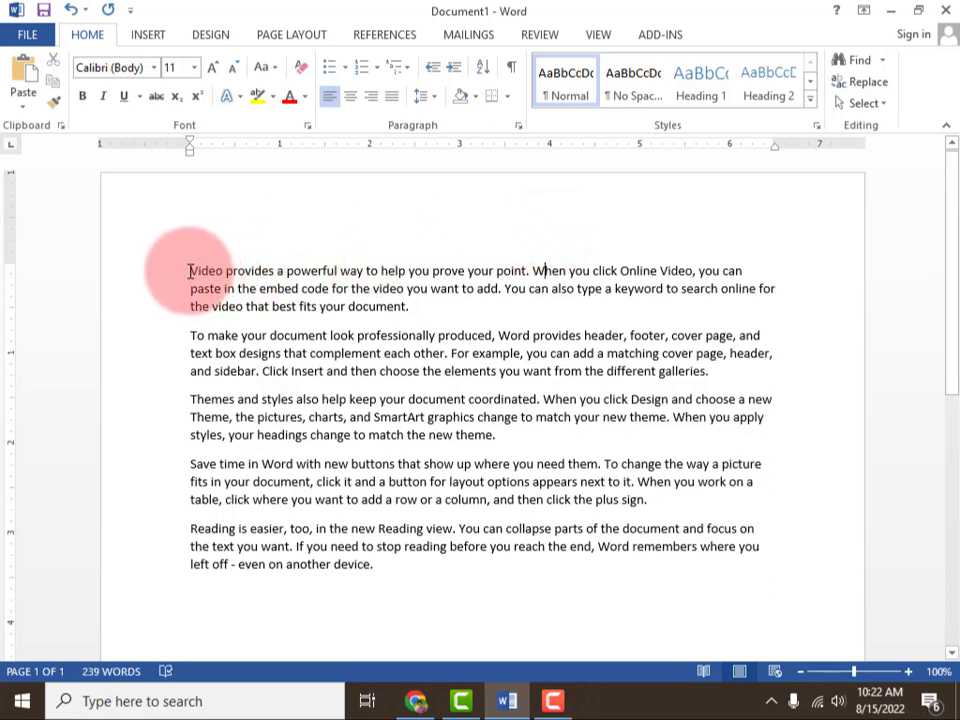
pyautogui.moveTo(190, 270); pyautogui.dragTo(430, 309)
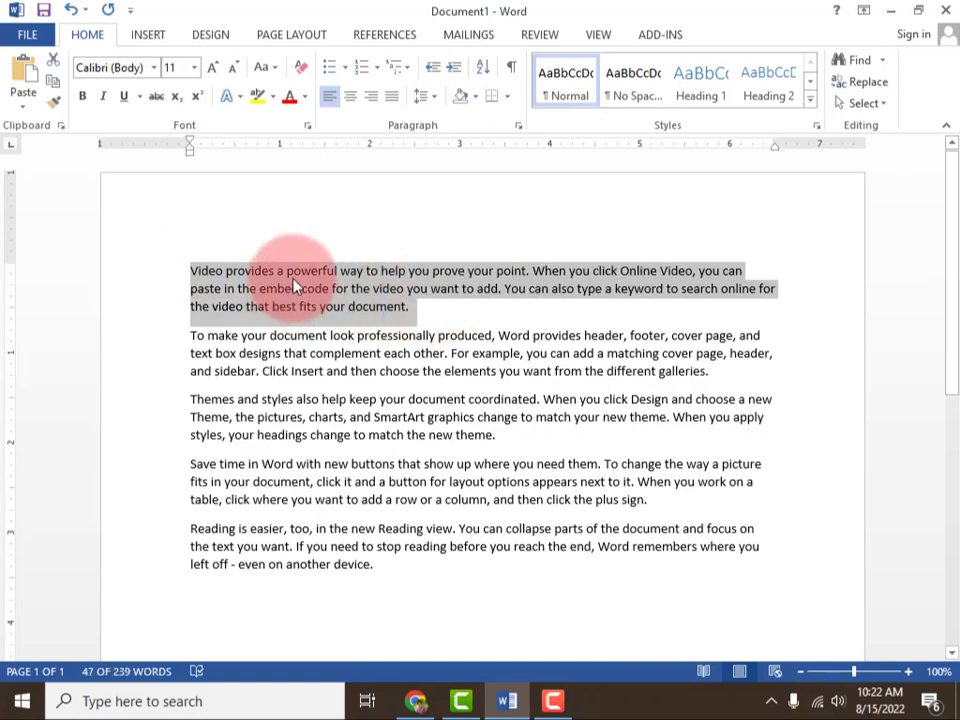
pyautogui.moveTo(295, 285); pyautogui.dragTo(410, 302)
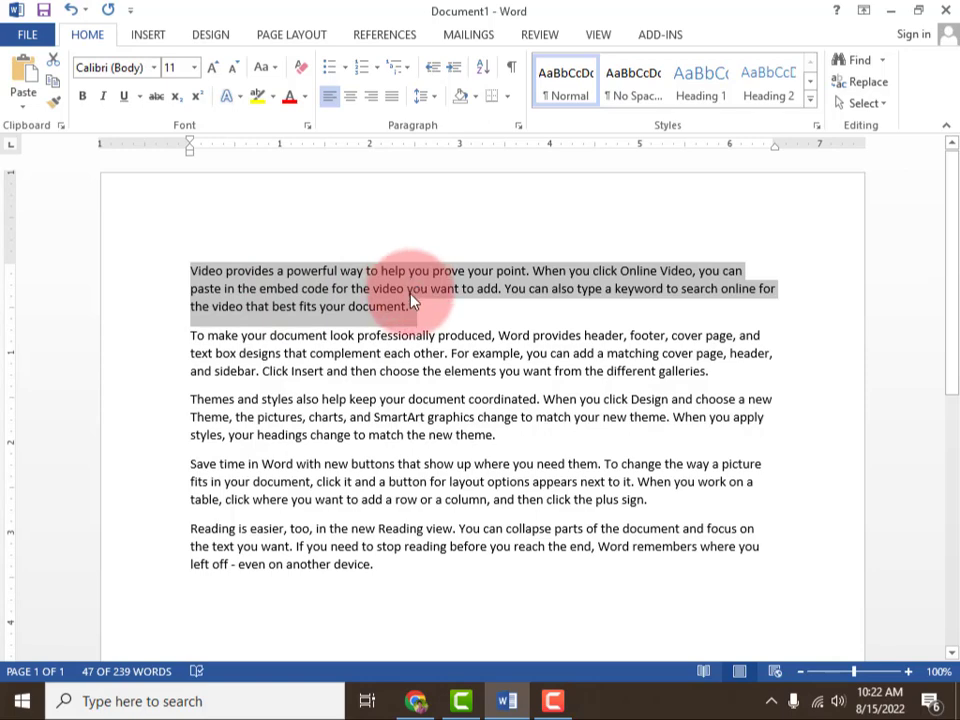
# Step: Set all the document text to 18 pt, then undo it back to 11 pt
pyautogui.hotkey('ctrl', 'a')
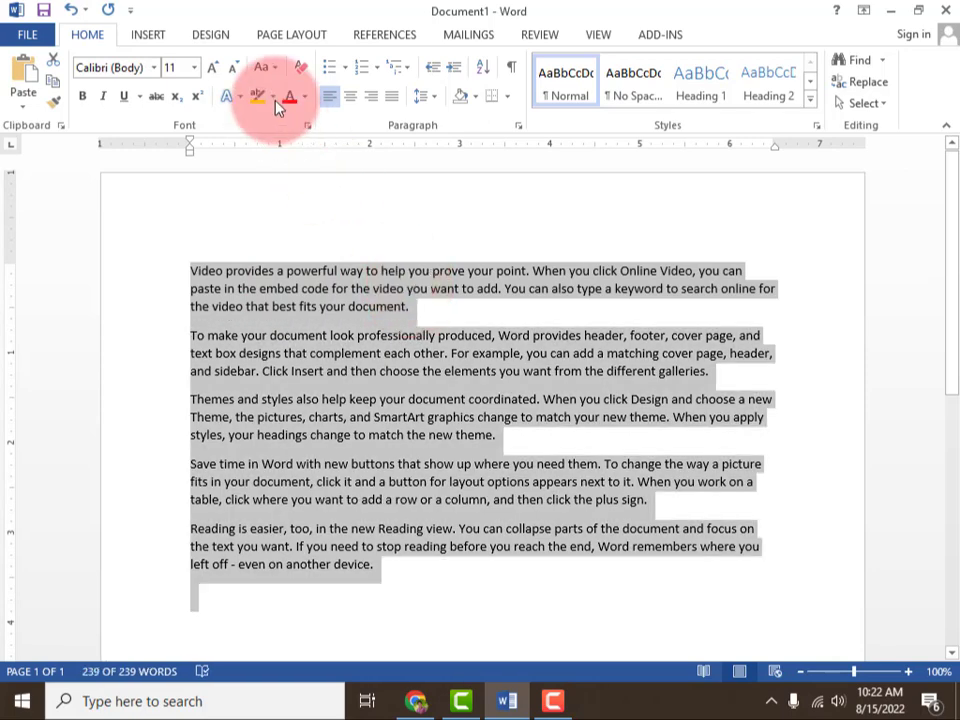
pyautogui.click(193, 70)
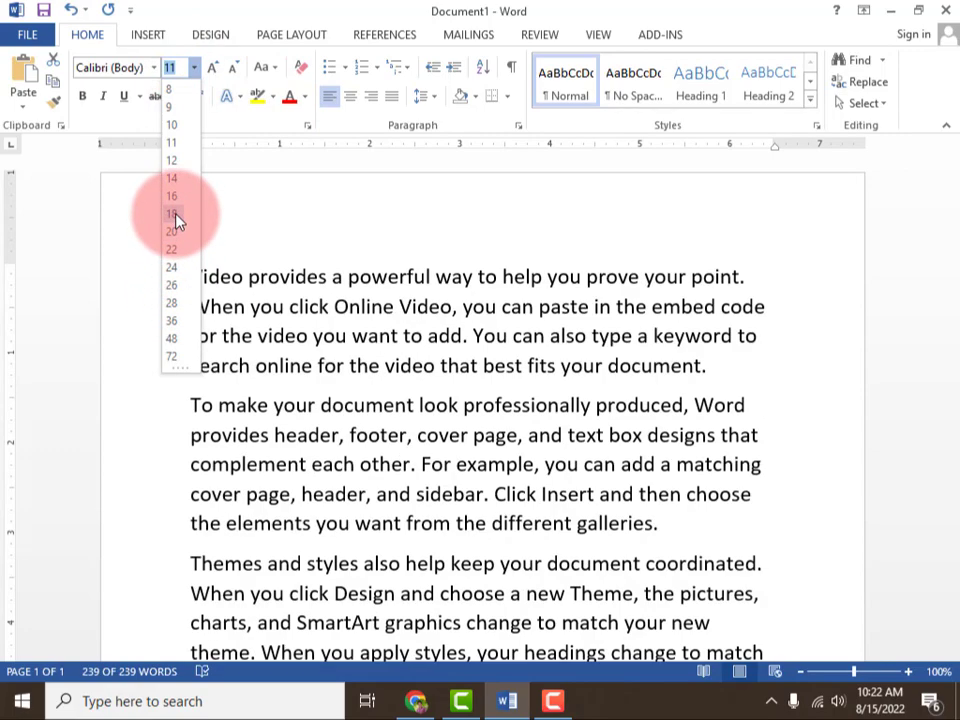
pyautogui.click(172, 214)
pyautogui.scroll(-3, 480, 305)
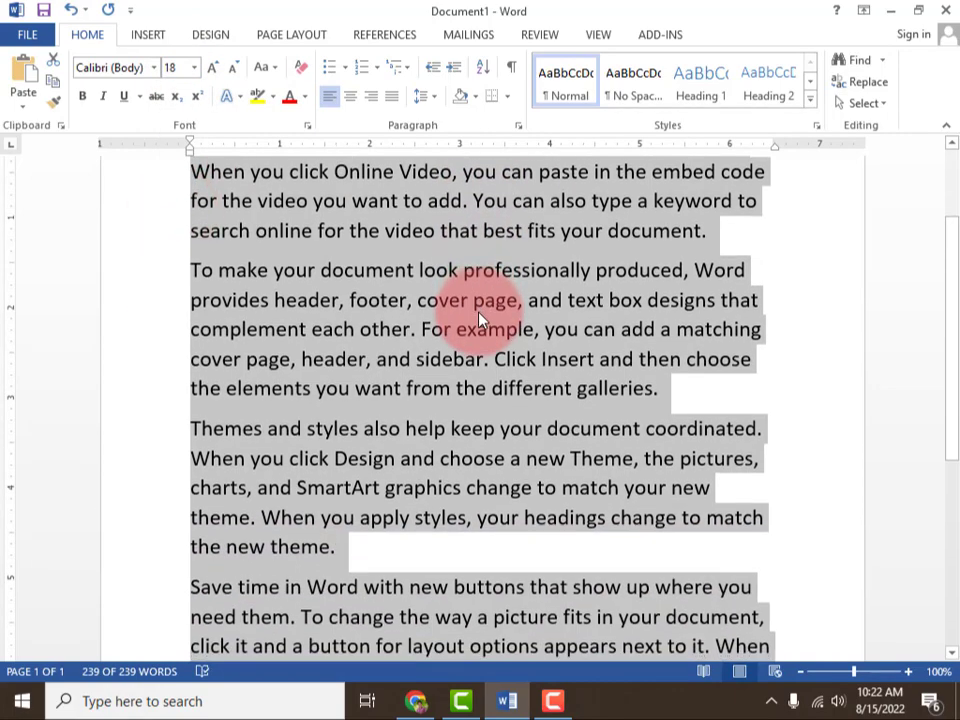
pyautogui.scroll(-3, 477, 322)
pyautogui.scroll(4, 477, 322)
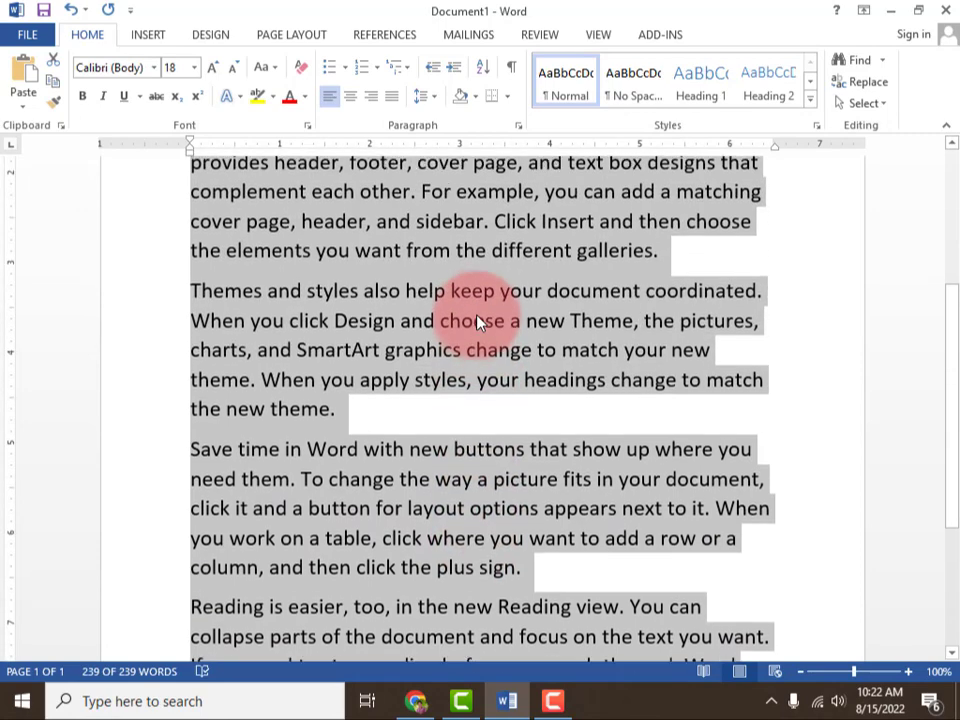
pyautogui.scroll(1, 477, 322)
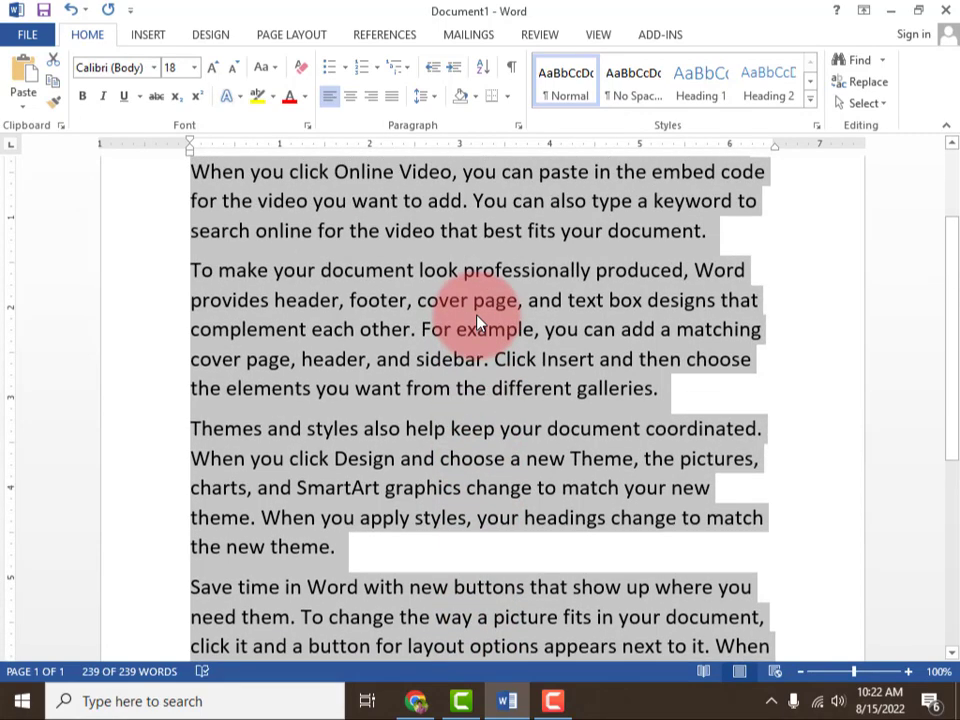
pyautogui.hotkey('ctrl', 'z')
# Step: Clear the whole-document selection and select just the first paragraph
pyautogui.scroll(3, 482, 330)
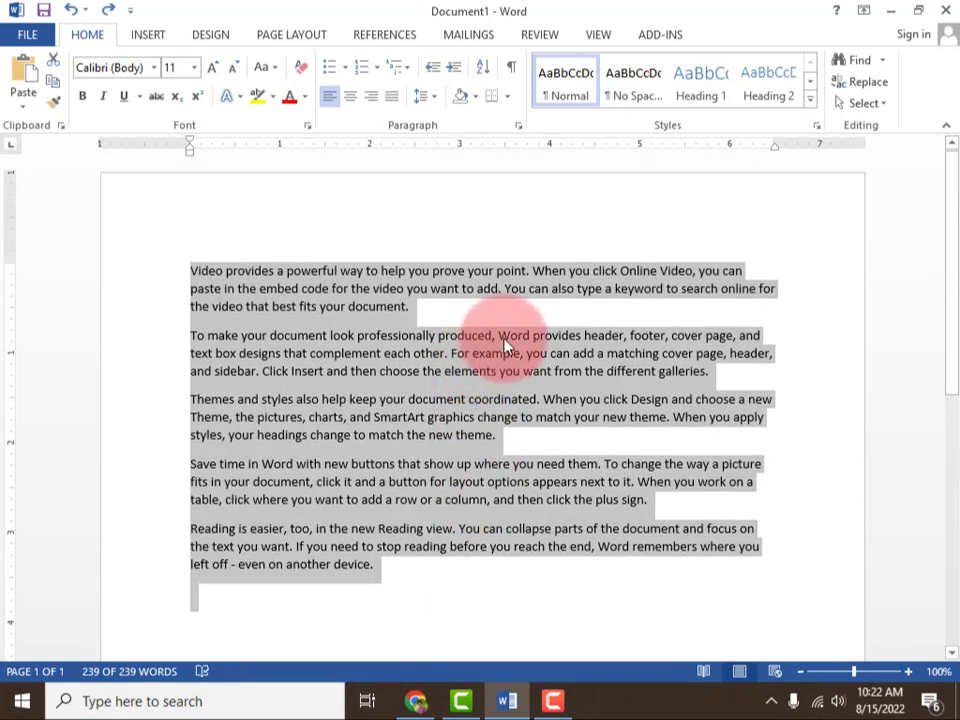
pyautogui.click(489, 317)
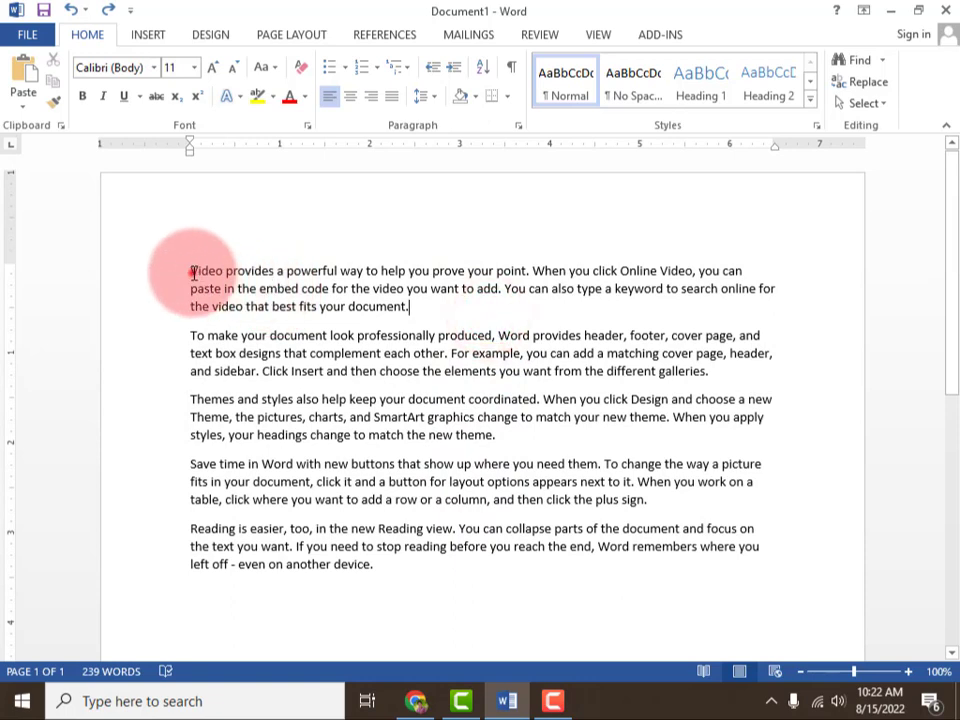
pyautogui.moveTo(193, 272); pyautogui.dragTo(415, 308)
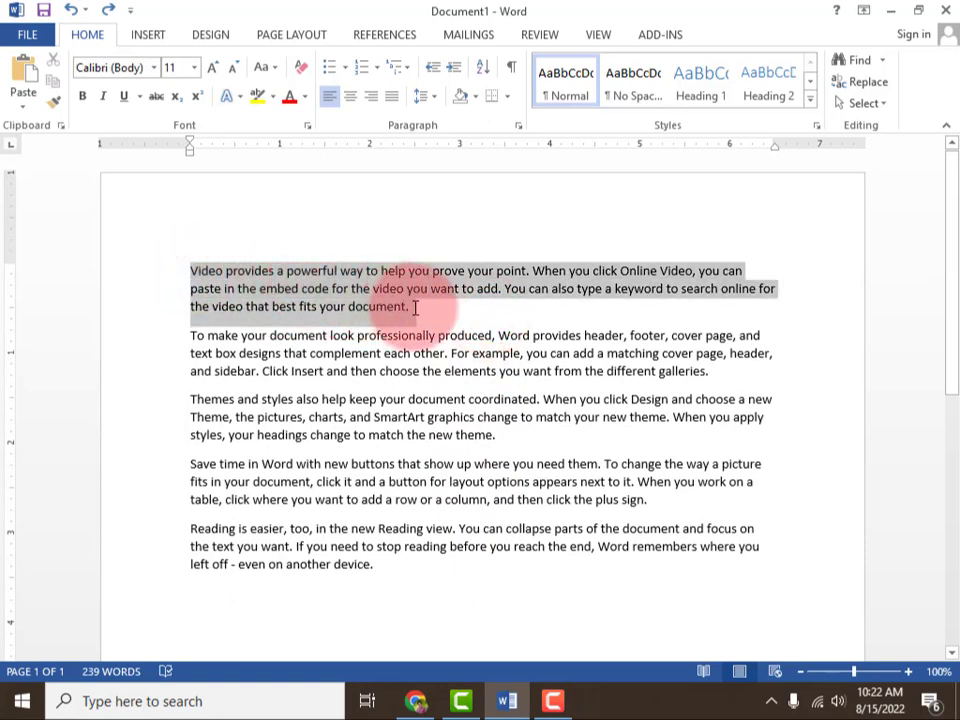
pyautogui.hotkey('ctrl', 'c')
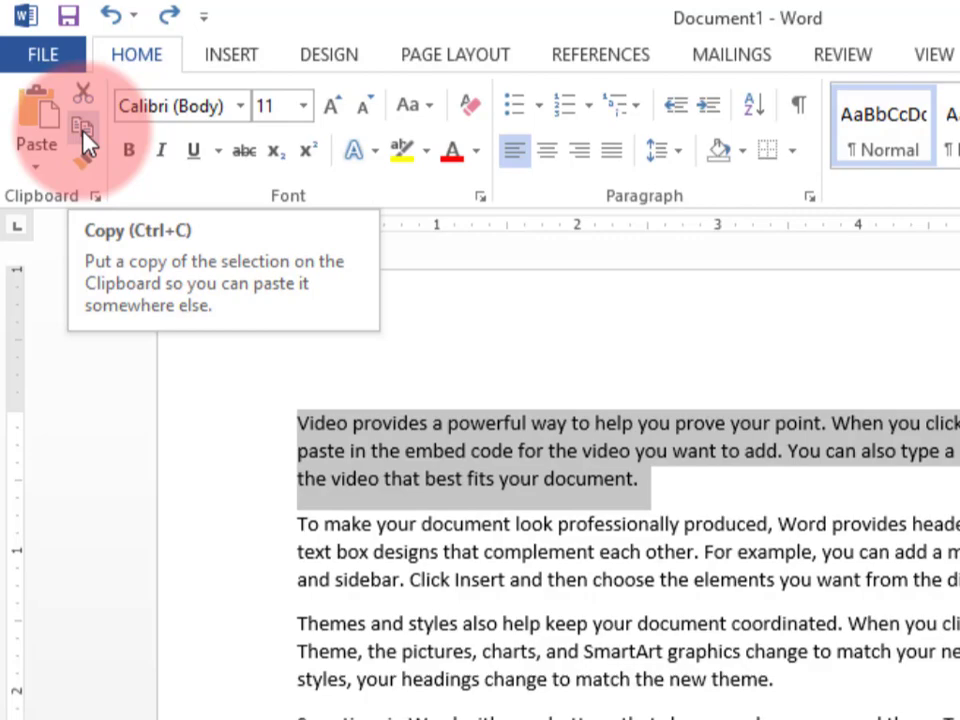
pyautogui.click(83, 133)
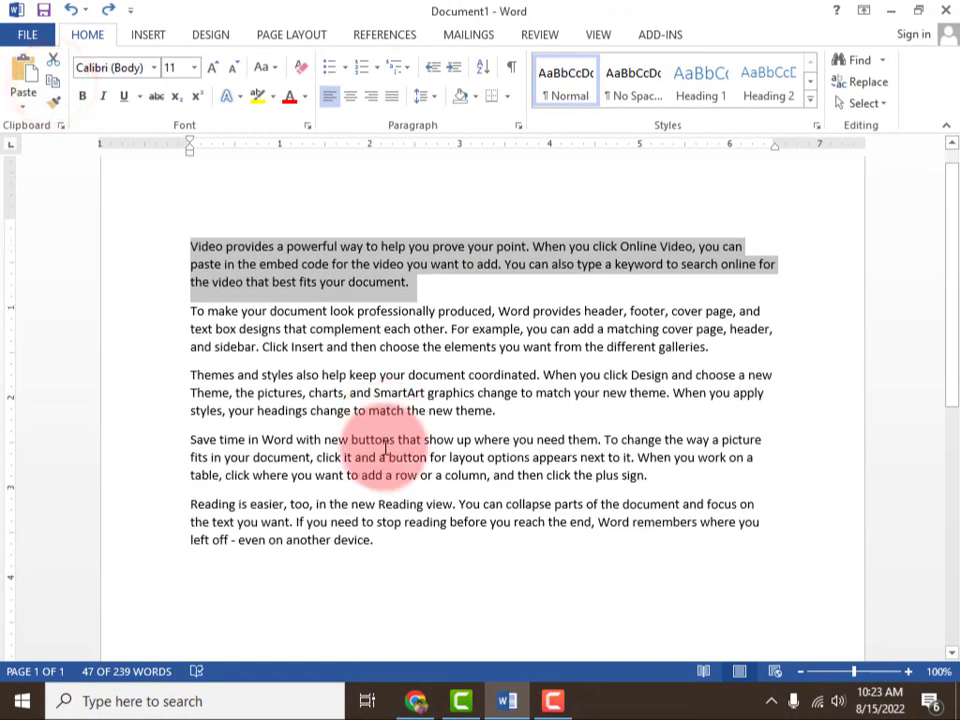
pyautogui.scroll(-1, 375, 460)
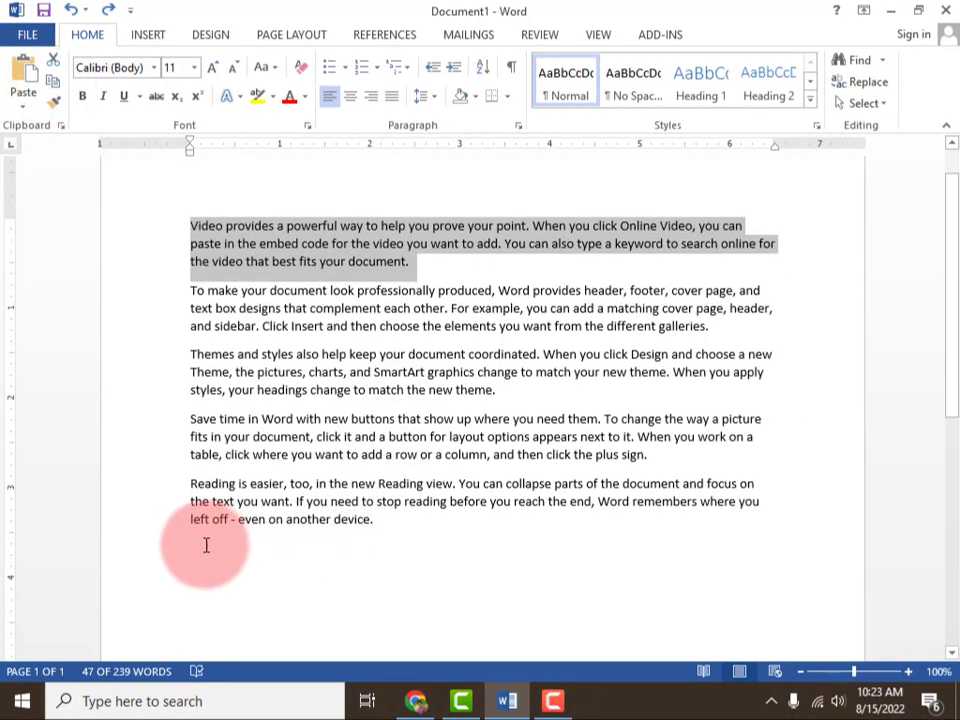
pyautogui.click(197, 545)
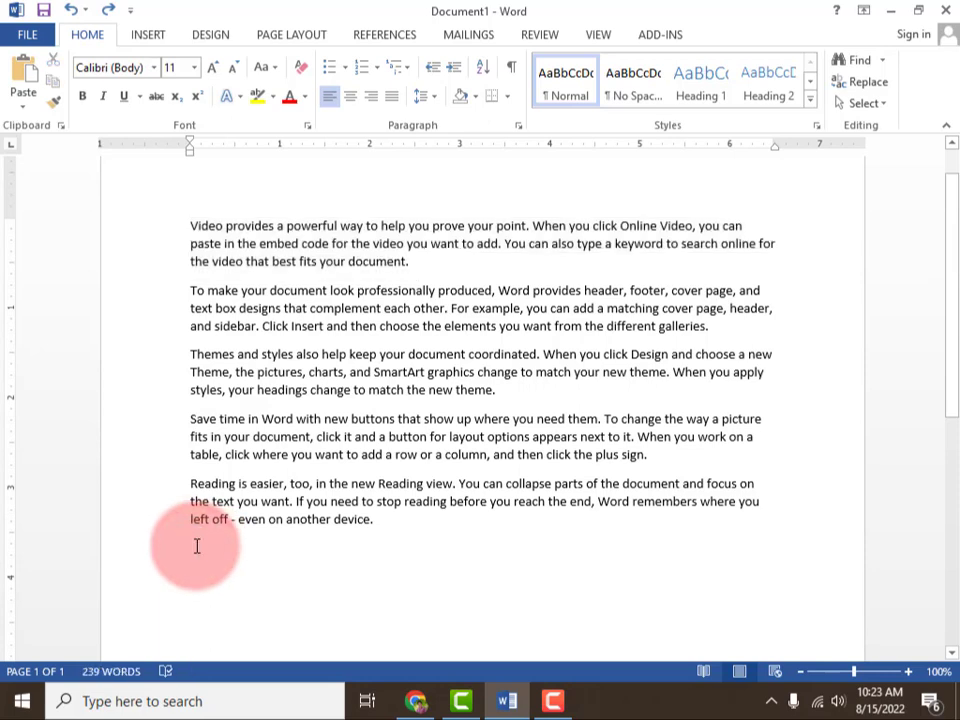
pyautogui.hotkey('ctrl', 'v')
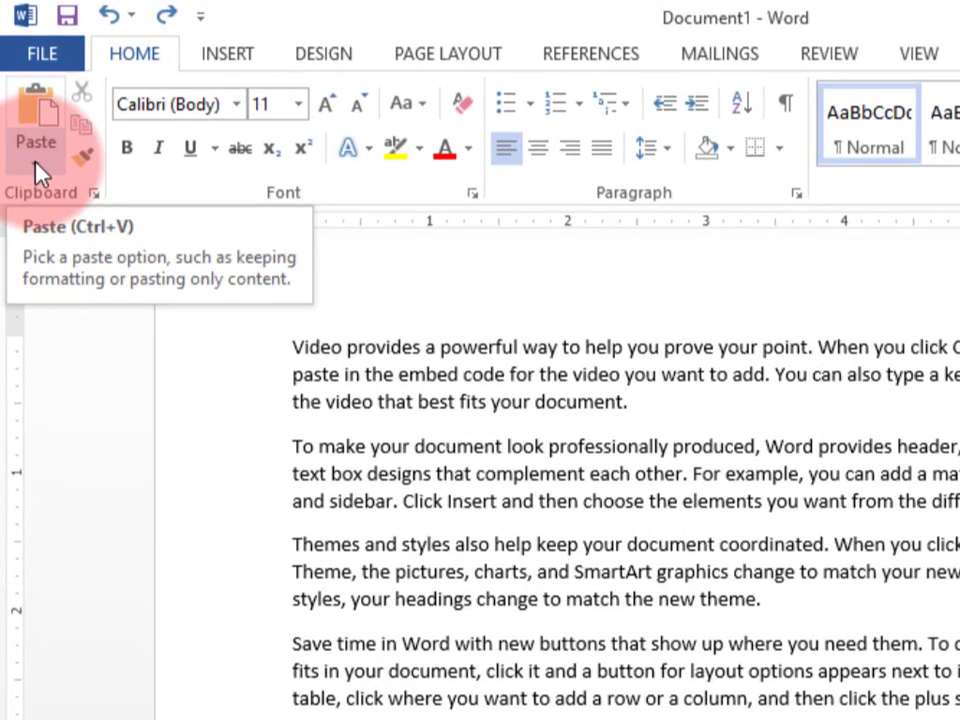
pyautogui.click(35, 165)
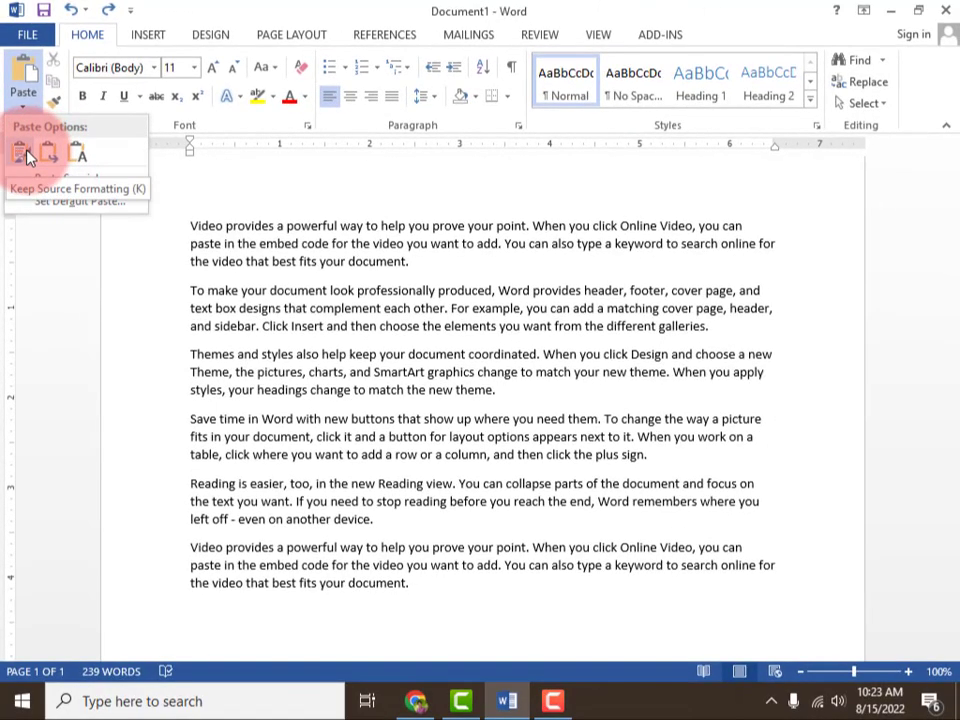
pyautogui.click(26, 155)
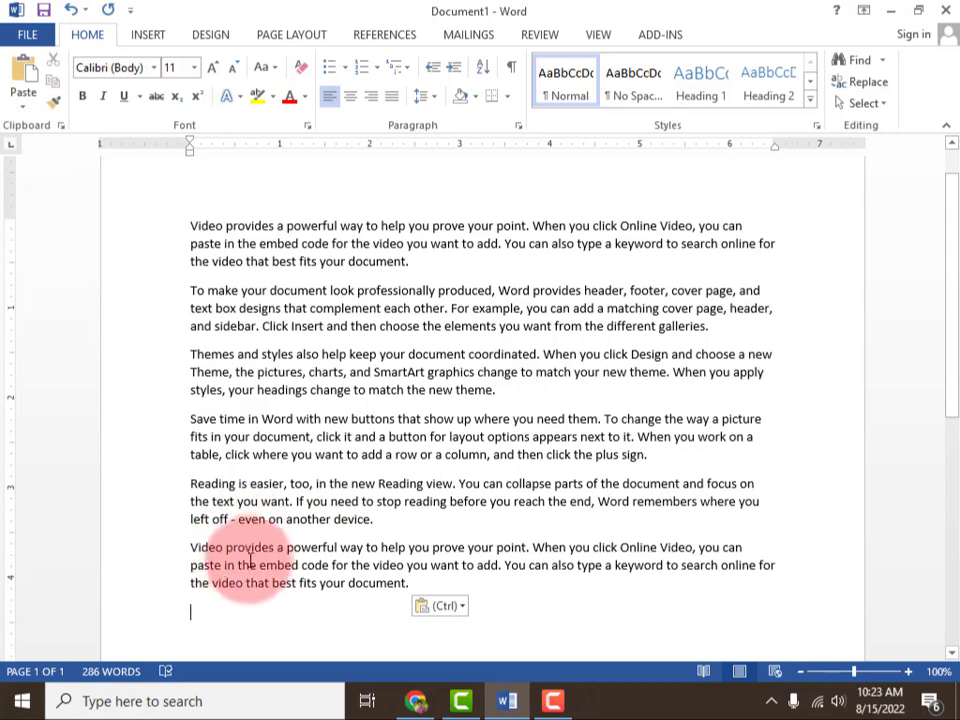
pyautogui.click(185, 549)
pyautogui.moveTo(270, 565); pyautogui.dragTo(424, 584)
pyautogui.moveTo(192, 223); pyautogui.dragTo(393, 263)
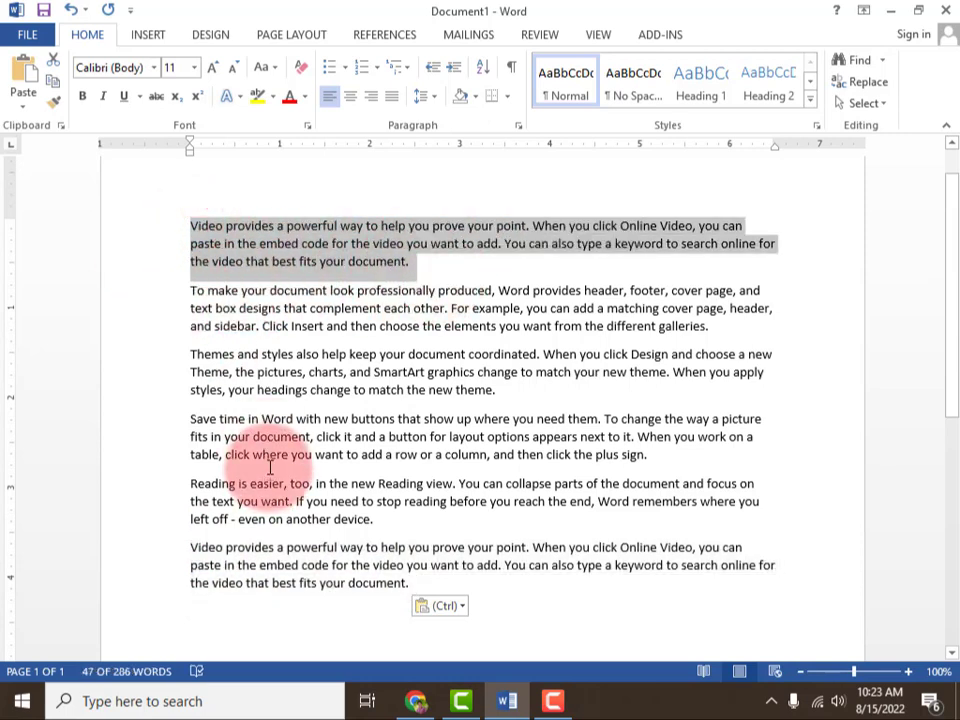
pyautogui.hotkey('ctrl', 'z')
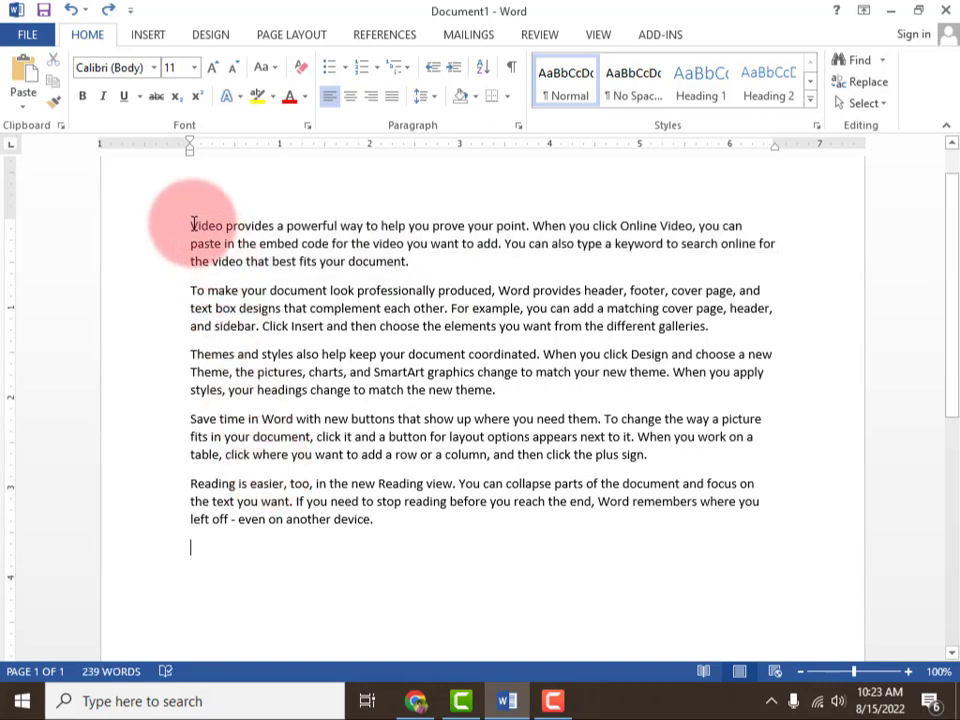
# Step: Cut 'Video provides a powerful way to help you prove your point.' and paste it on the last line
pyautogui.moveTo(190, 224); pyautogui.dragTo(533, 226)
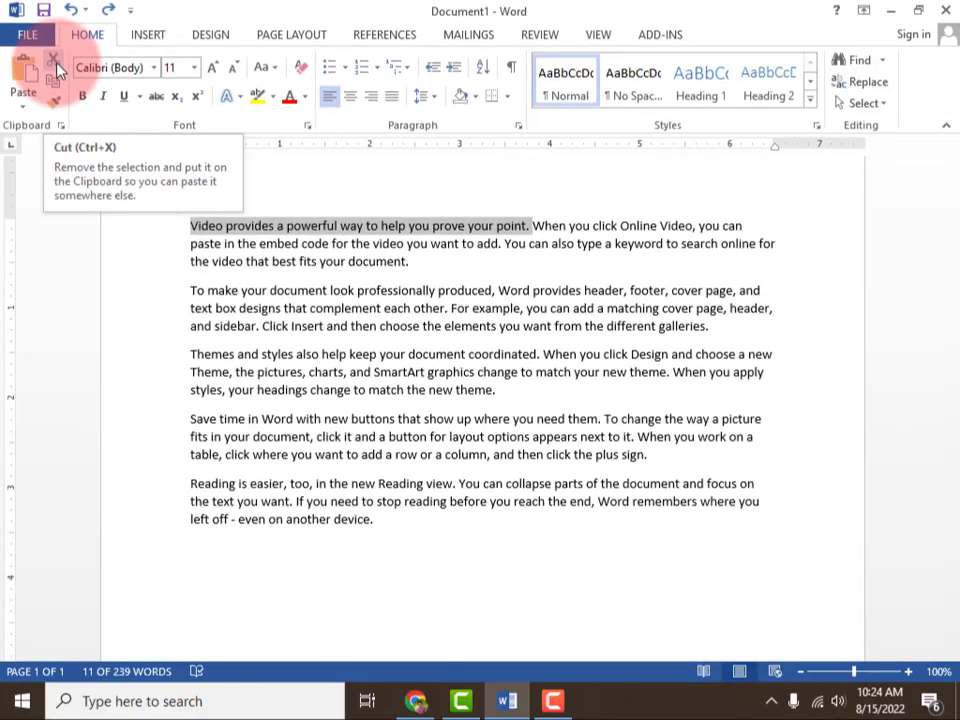
pyautogui.click(55, 64)
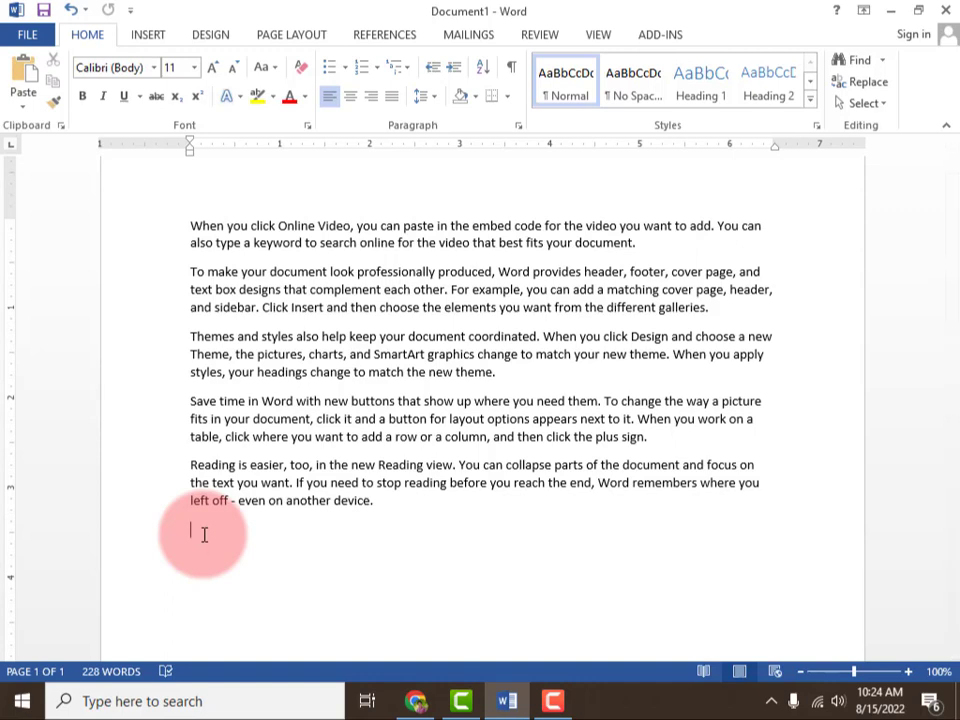
pyautogui.hotkey('ctrl', 'v')
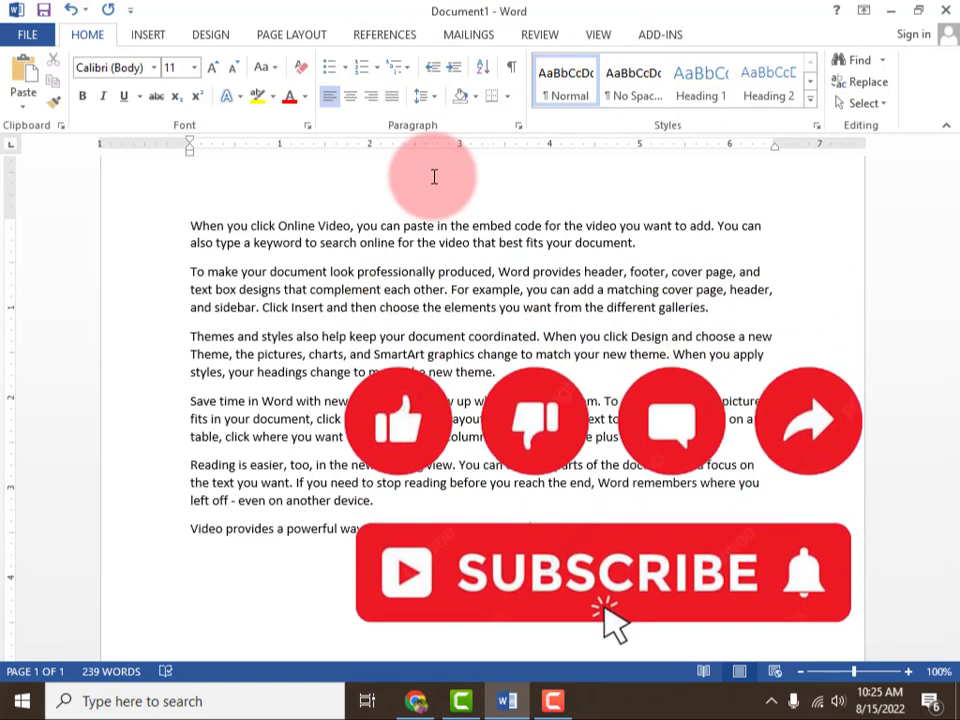
# Step: Minimize the Document1 window to reveal the Windows desktop
pyautogui.click(889, 10)
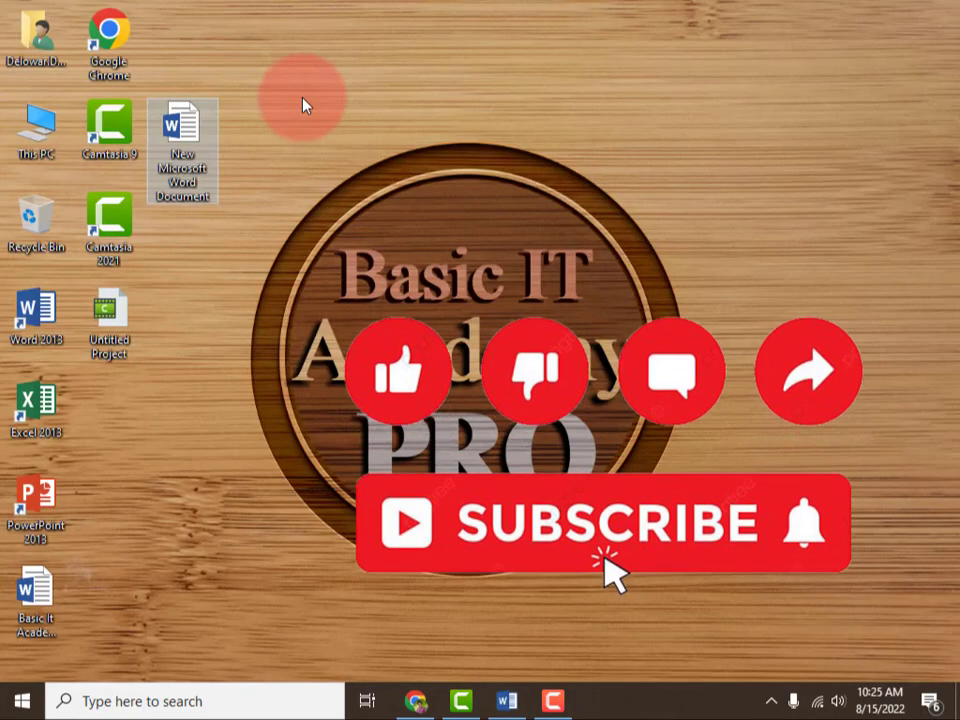